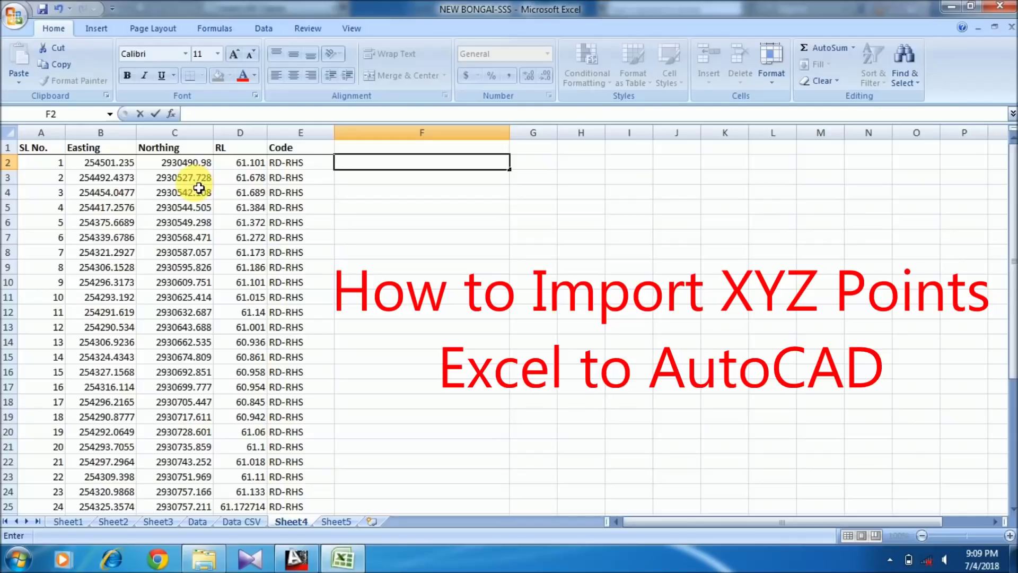
Step: Start a CONCATENATE formula in F2 with the Easting reference B2 and a comma
scroll(198, 210, "down", 5)
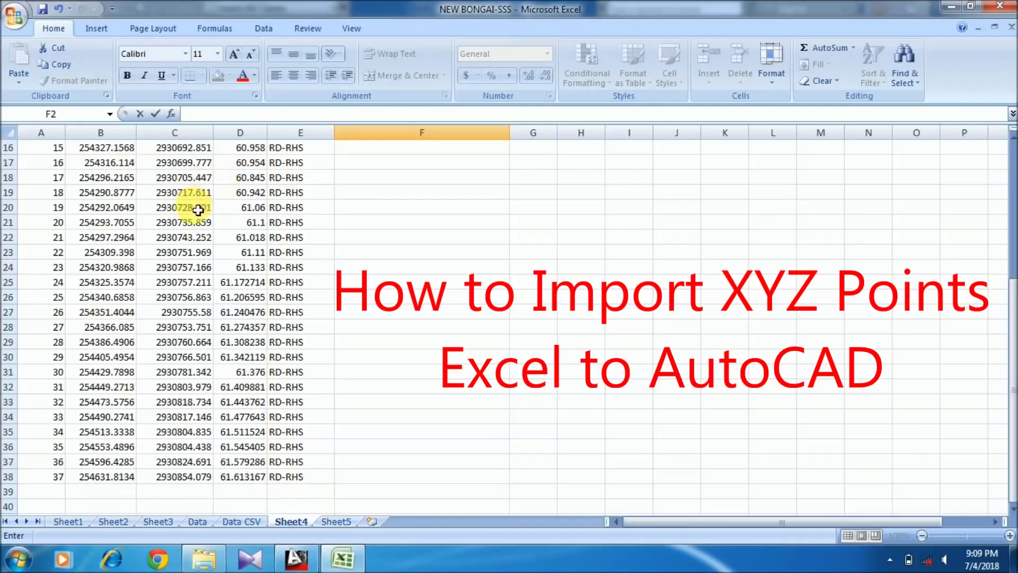
scroll(198, 210, "down", 3)
scroll(177, 229, "up", 8)
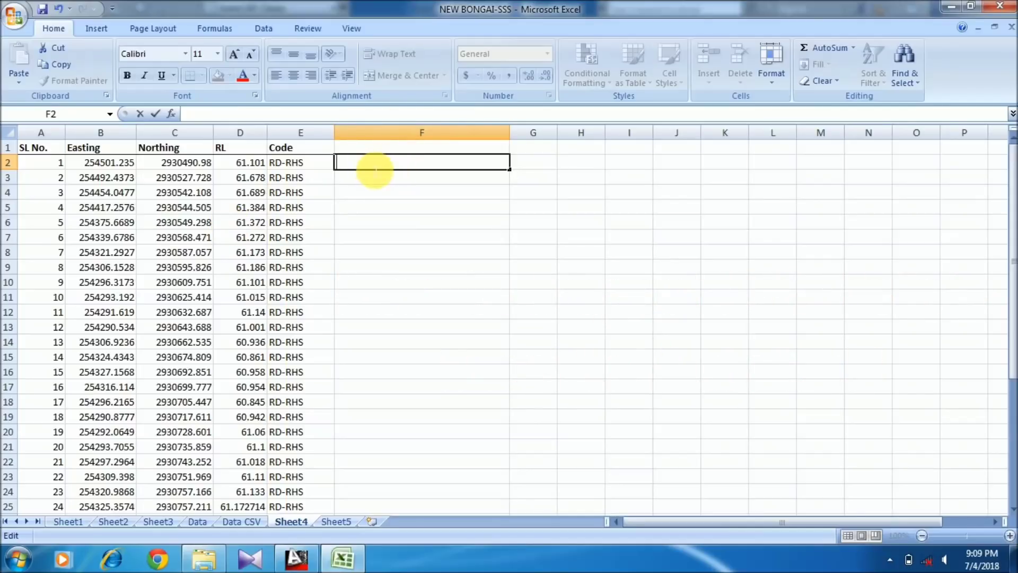
type("=")
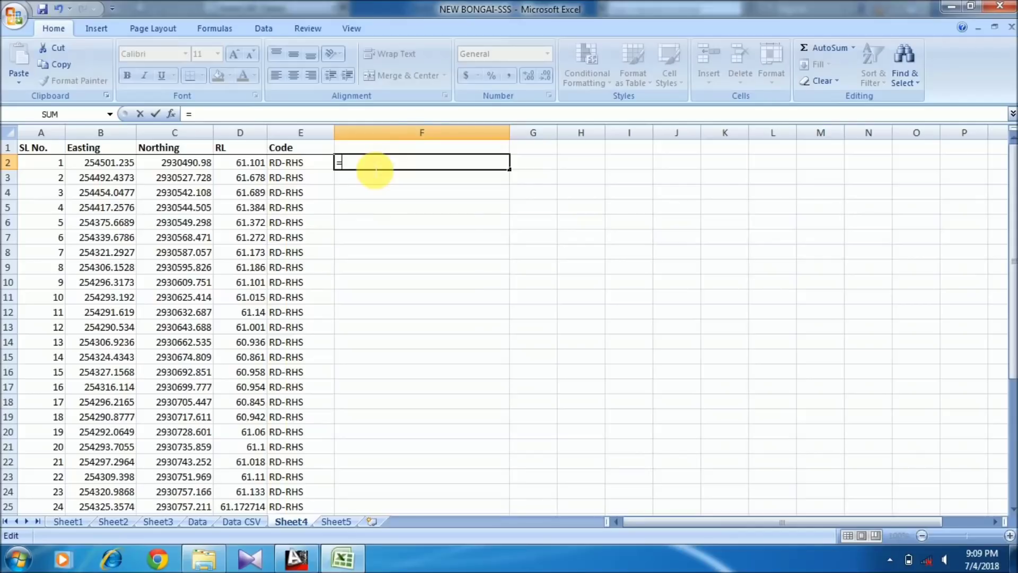
type("con")
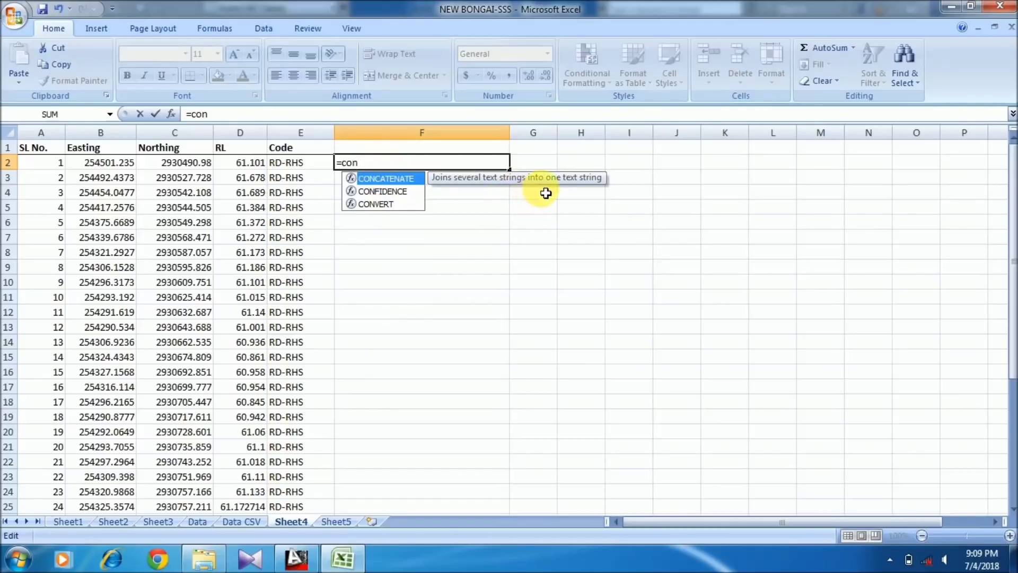
double_click(399, 180)
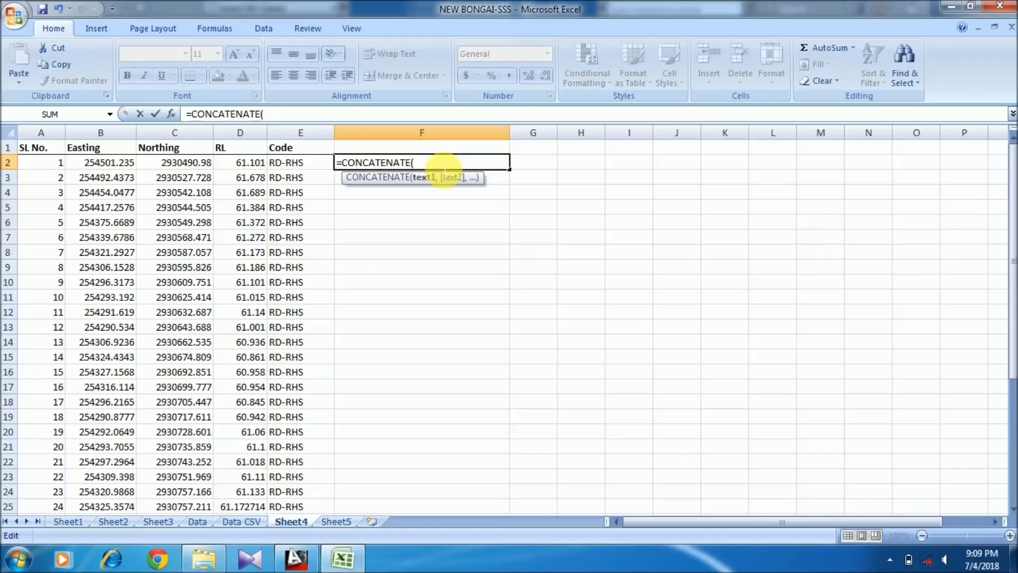
left_click(108, 166)
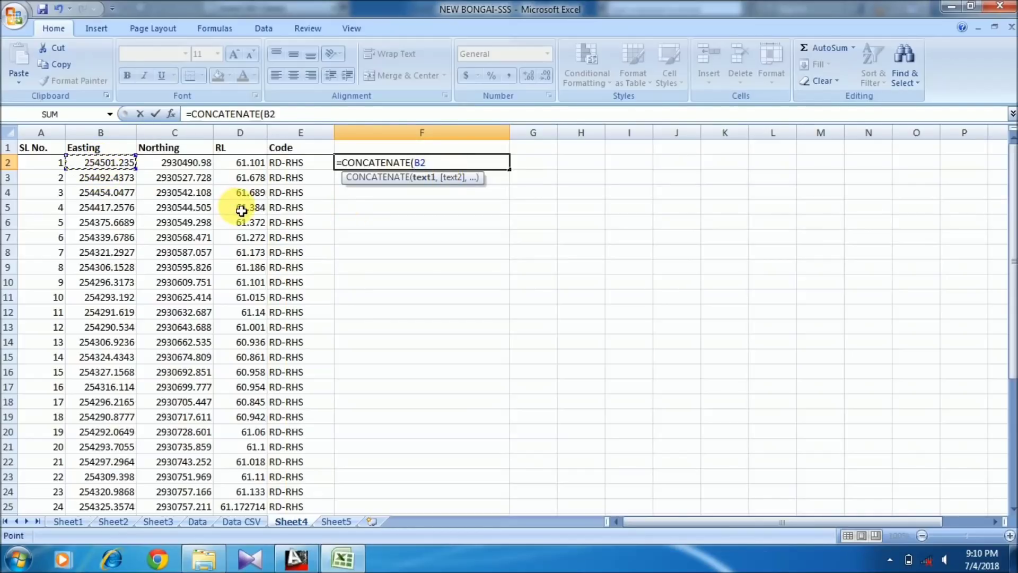
type(",\",")
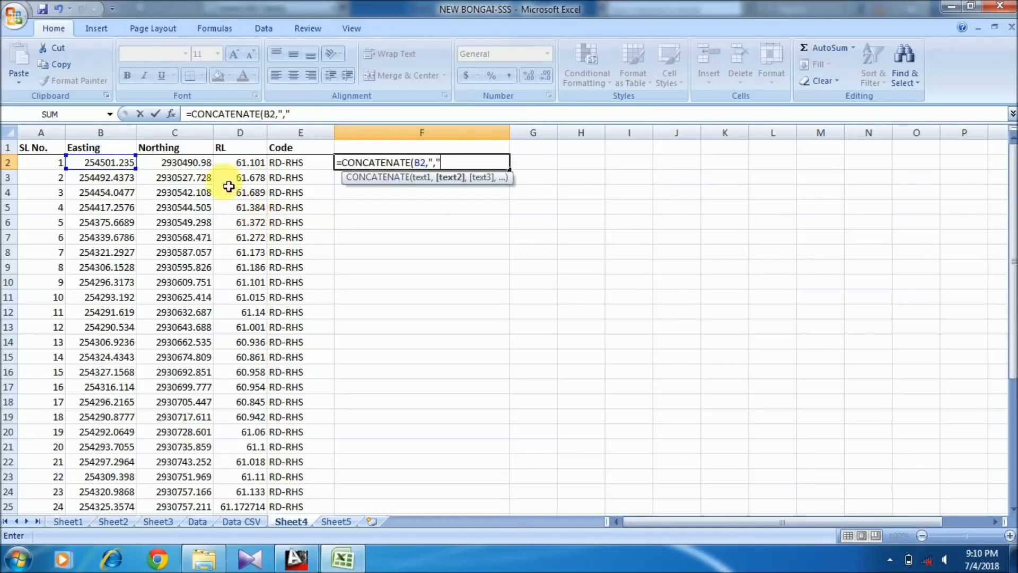
left_click(177, 169)
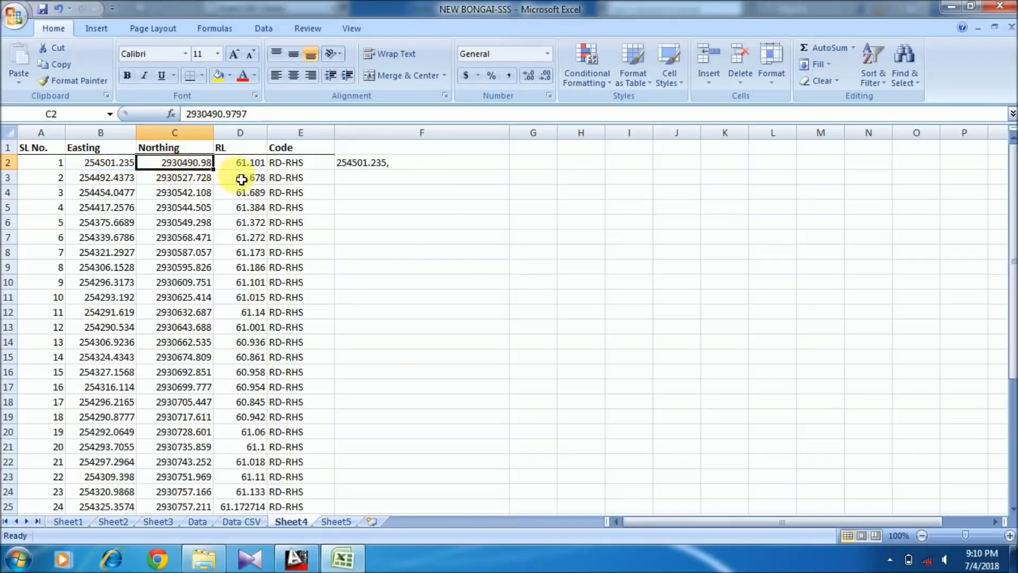
Step: Complete F2 as =CONCATENATE(B2,",",C2,",",D2), adding Northing C2 and RL D2
left_click(366, 164)
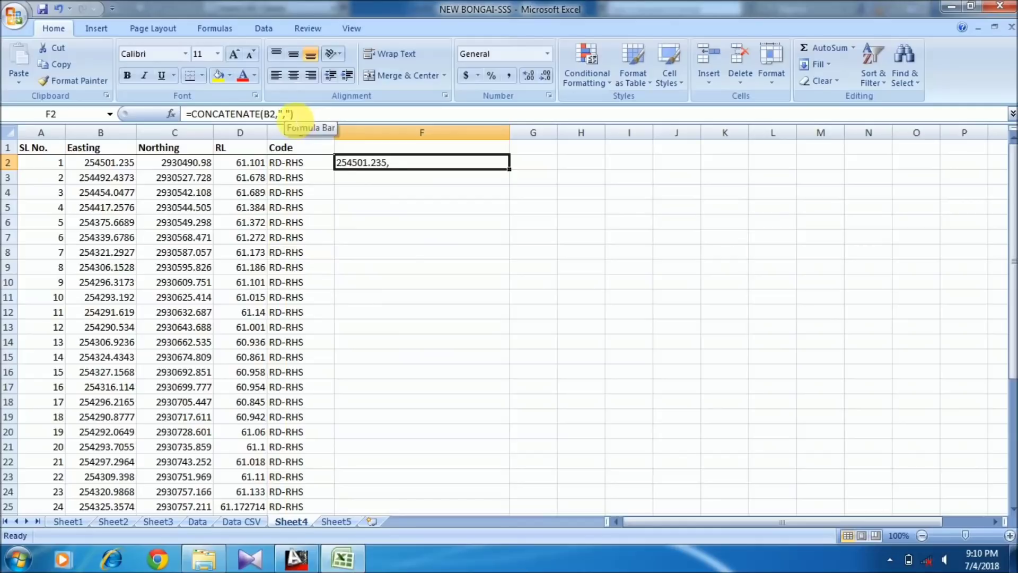
left_click(292, 114)
left_click(289, 114)
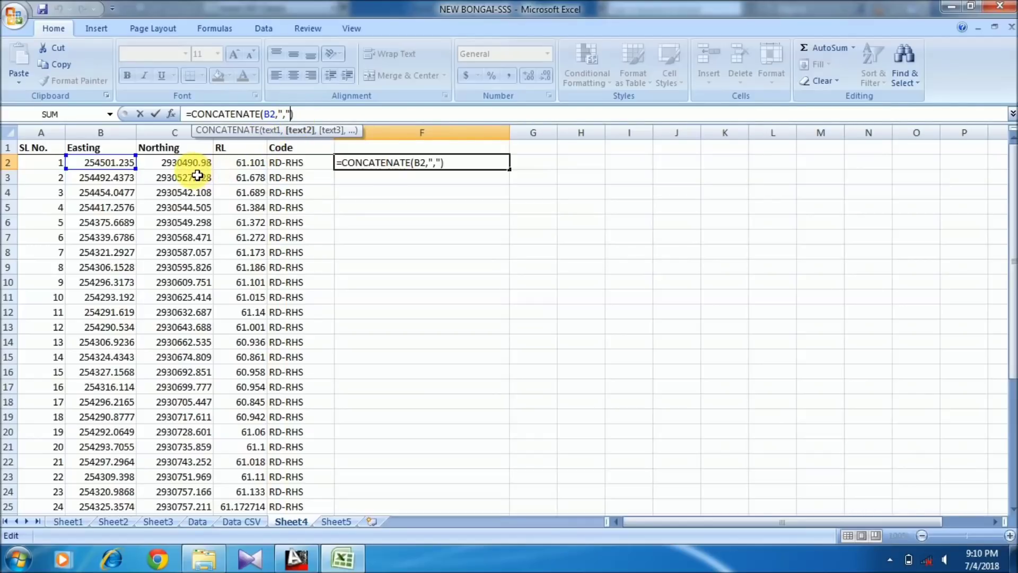
type(",")
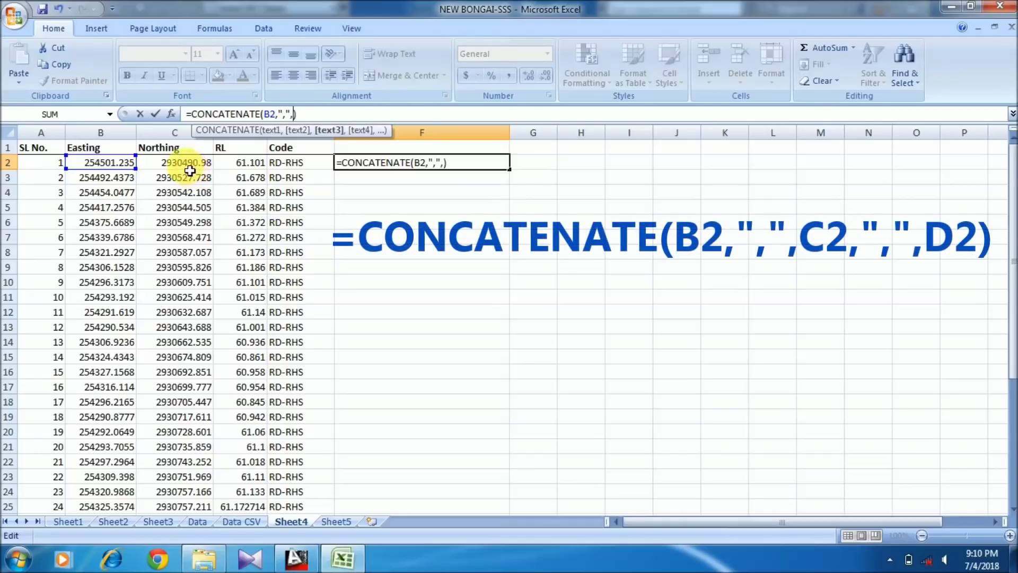
left_click(189, 169)
type(",\",")
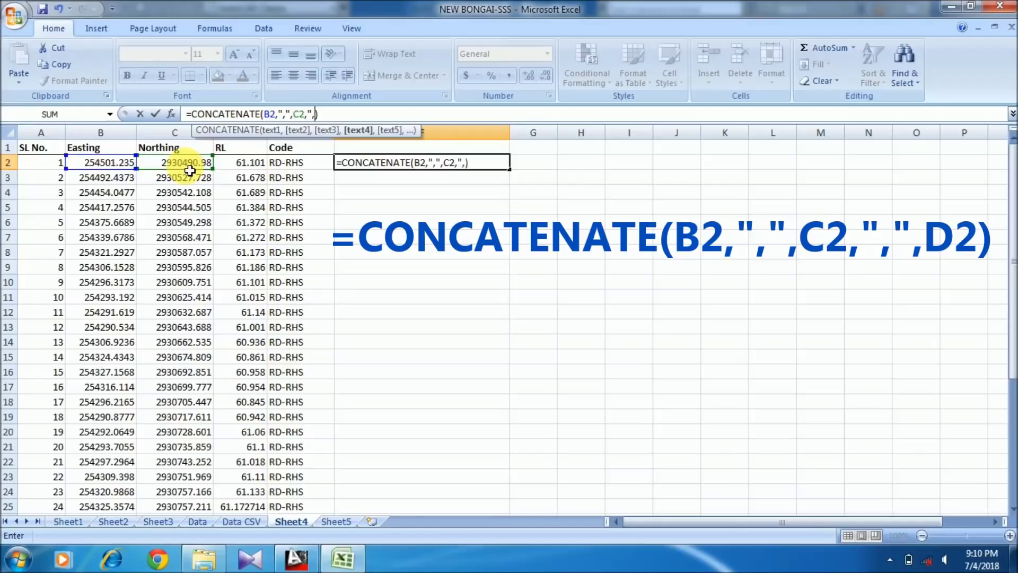
type("\"")
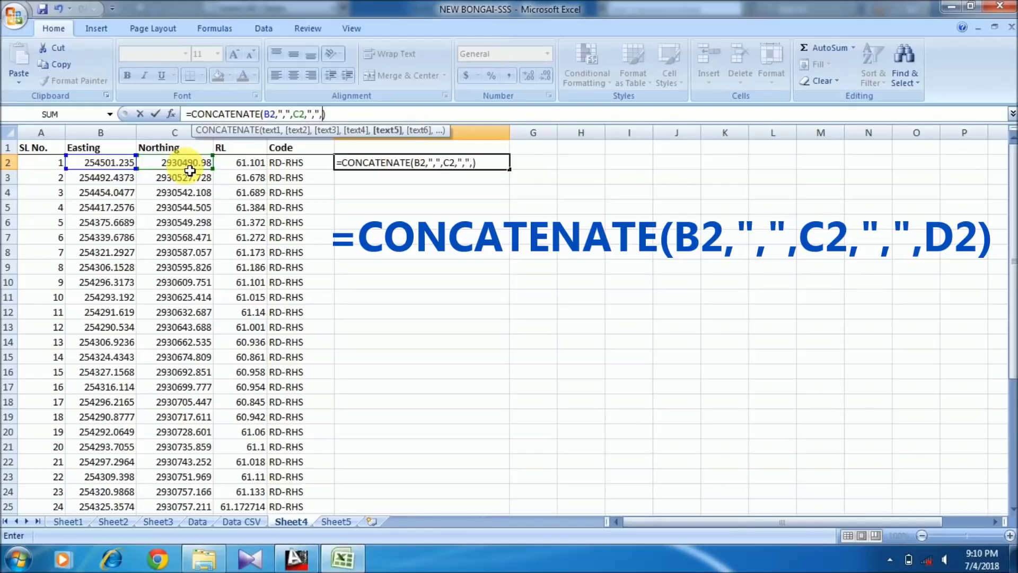
type(",")
left_click(233, 166)
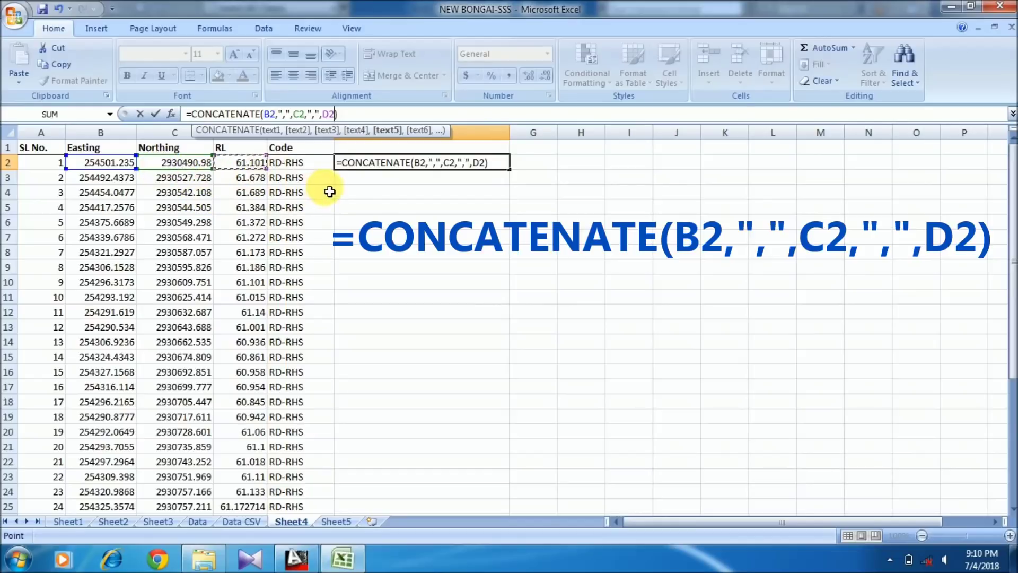
key("Return")
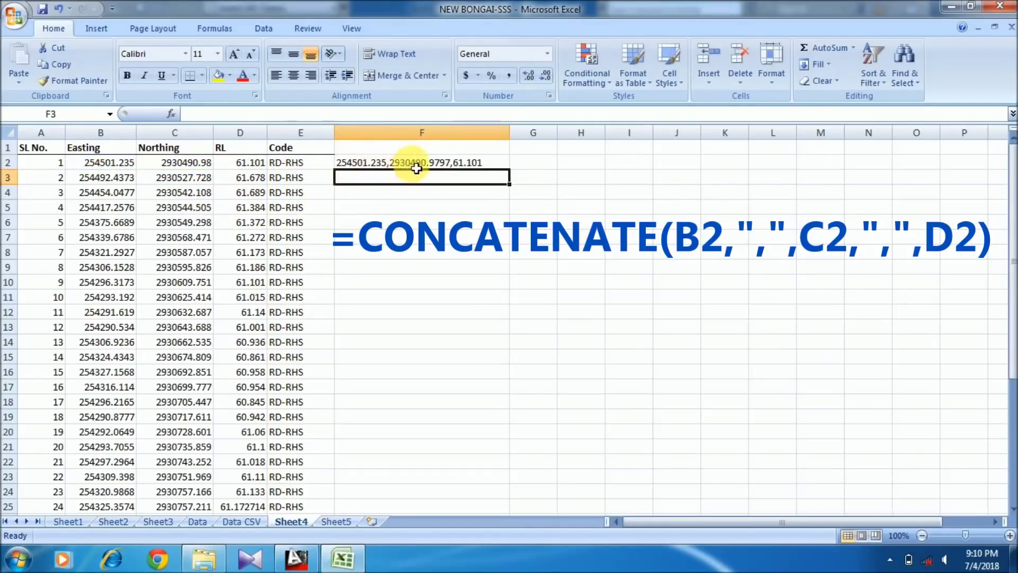
Step: Fill the F2 joining formula down column F to row 38
left_click(483, 165)
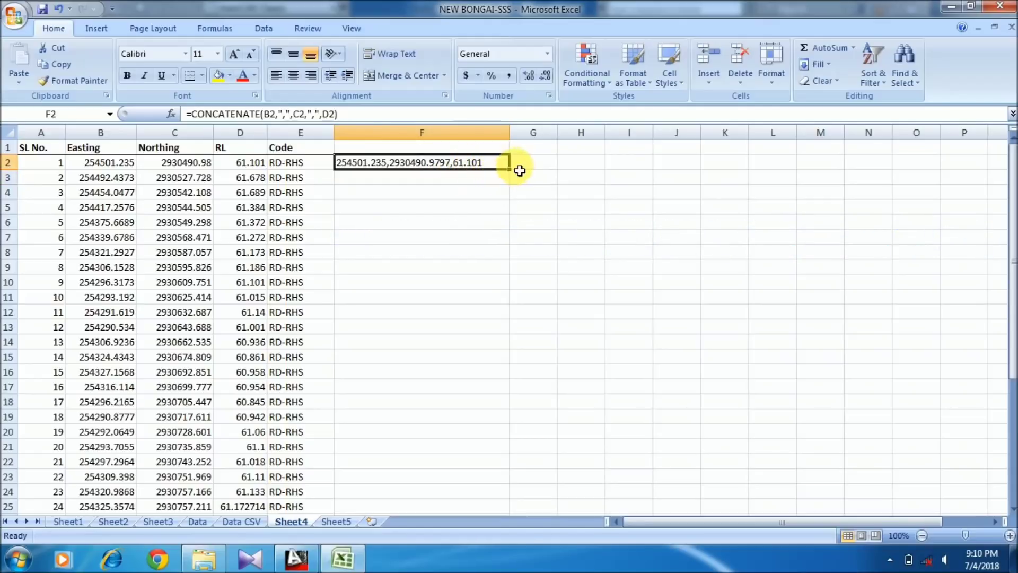
left_click_drag(512, 176, 432, 493)
scroll(371, 223, "up", 5)
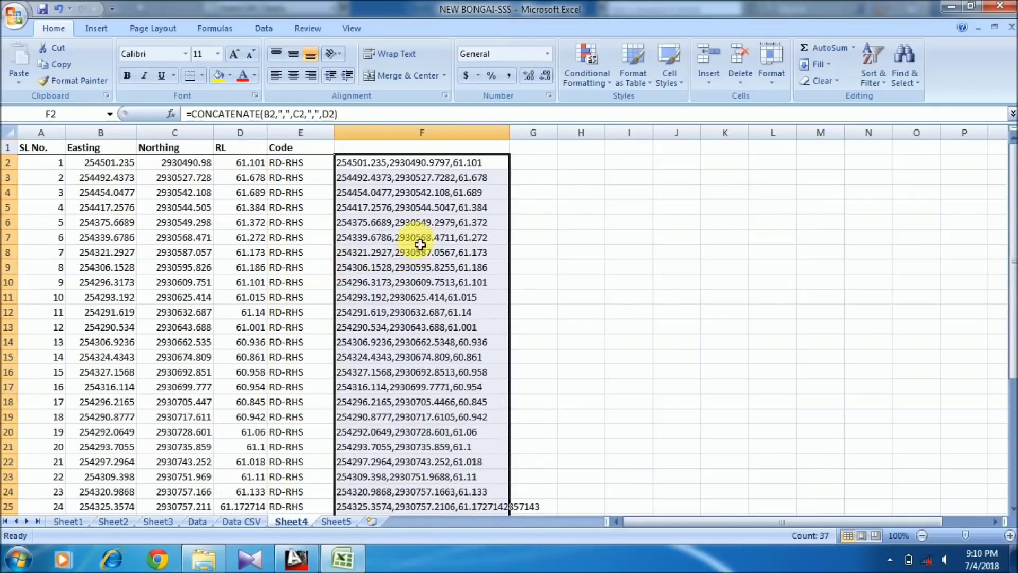
scroll(459, 371, "down", 2)
scroll(419, 296, "up", 2)
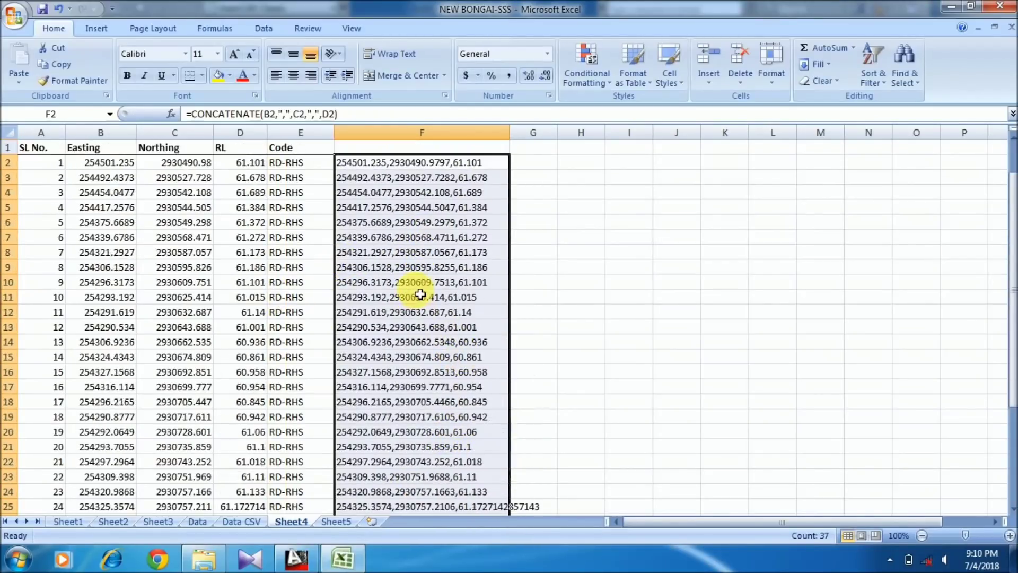
Step: Copy the filled column F coordinate strings and switch to the AutoCAD drawing
right_click(426, 239)
left_click(448, 265)
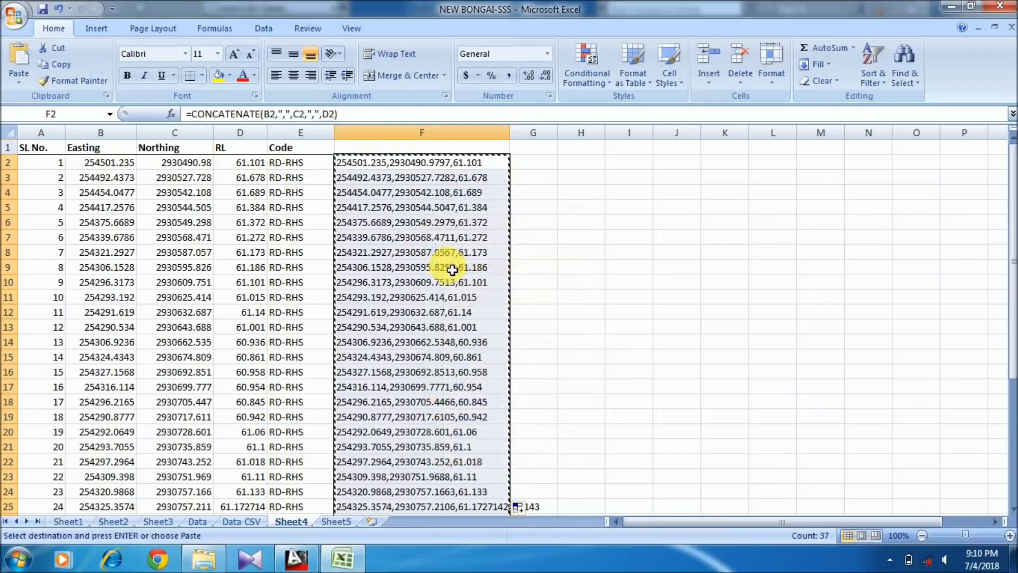
scroll(442, 281, "down", 4)
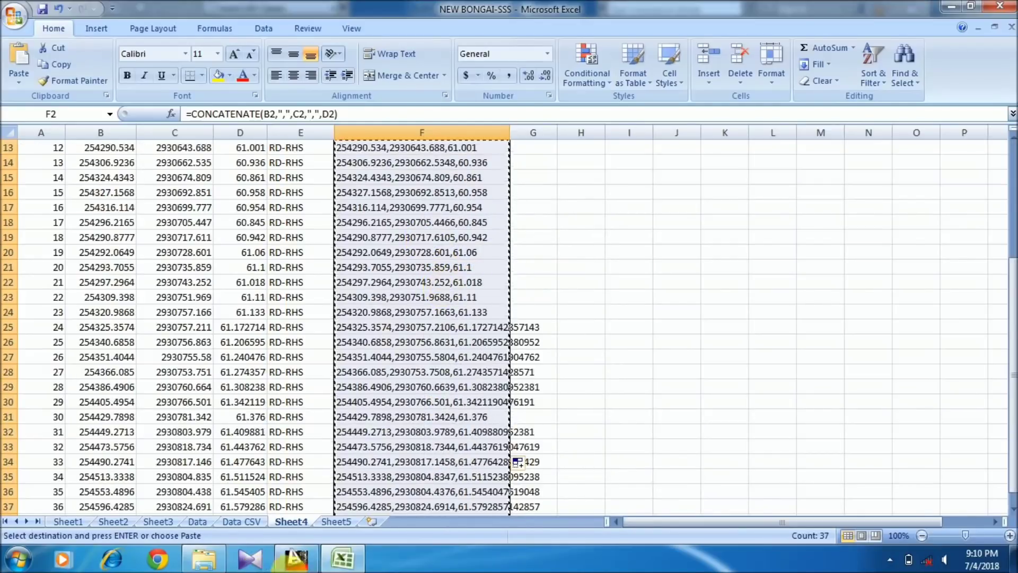
left_click(296, 559)
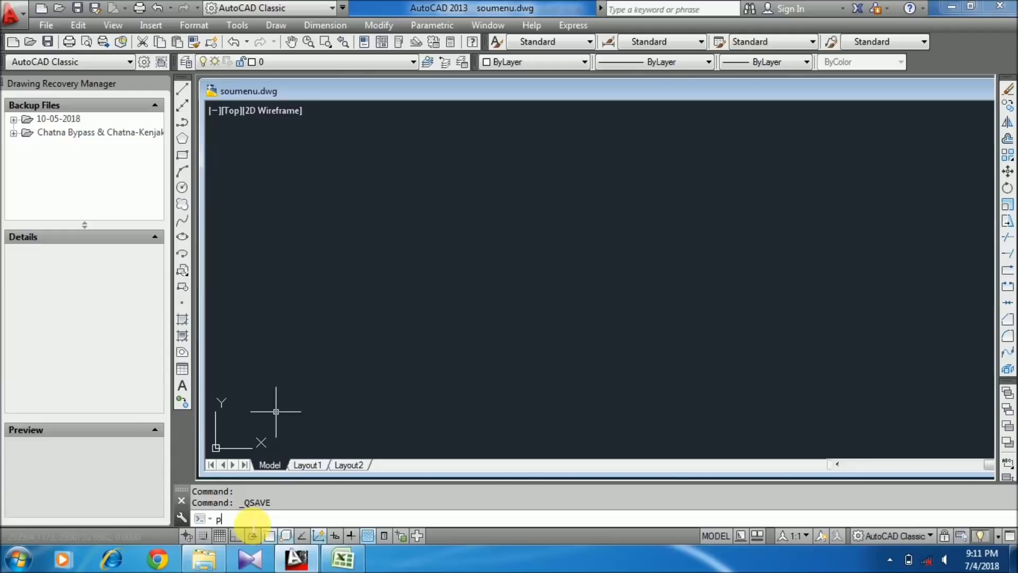
Step: Clear the stray 'o' from the command line and save soumenu.dwg with Ctrl+S
type("o")
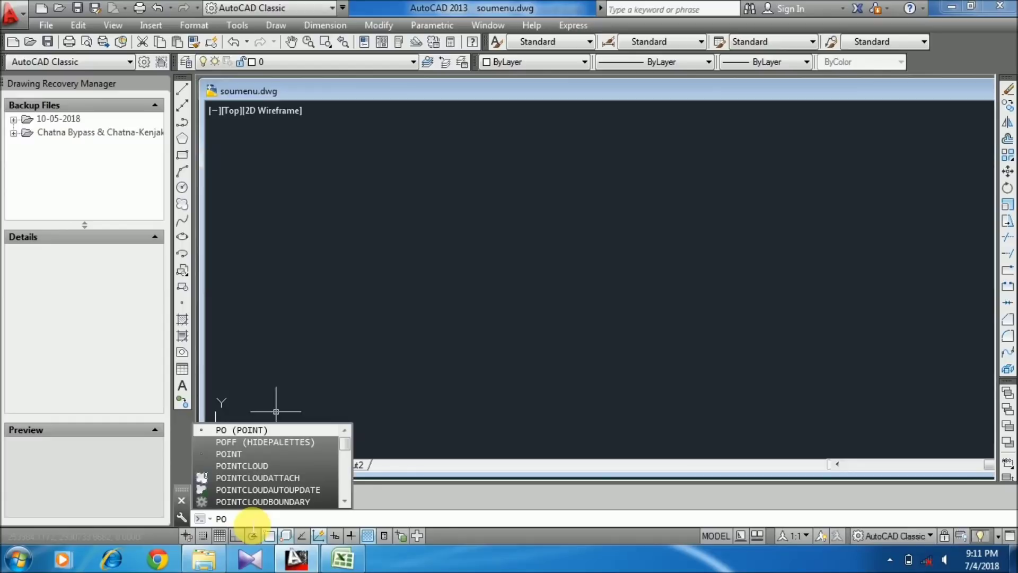
key("BackSpace")
key("ctrl+s")
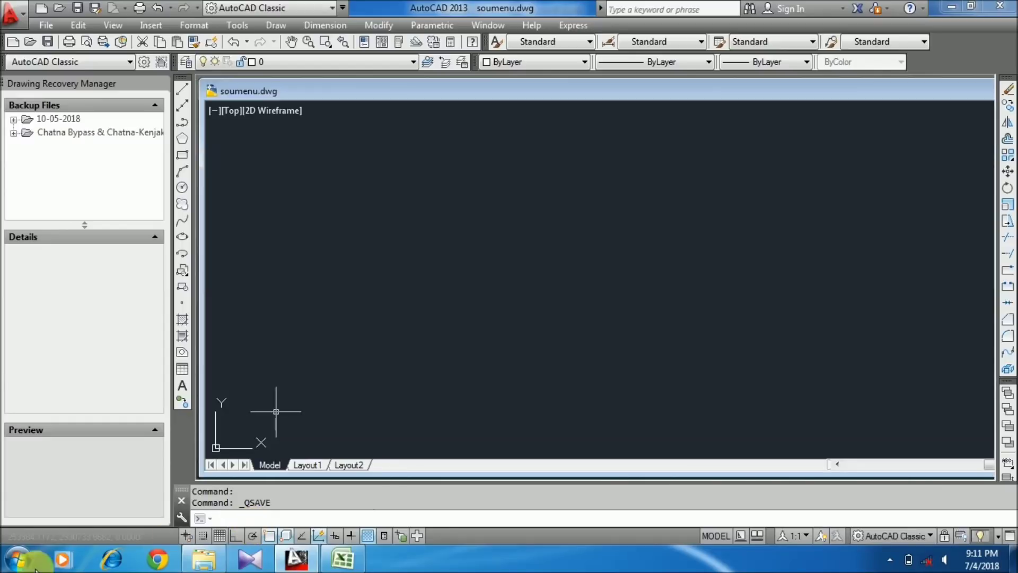
Step: Run Draw > Point > Multiple Point and paste the copied XYZ coordinates at its prompt
left_click(273, 28)
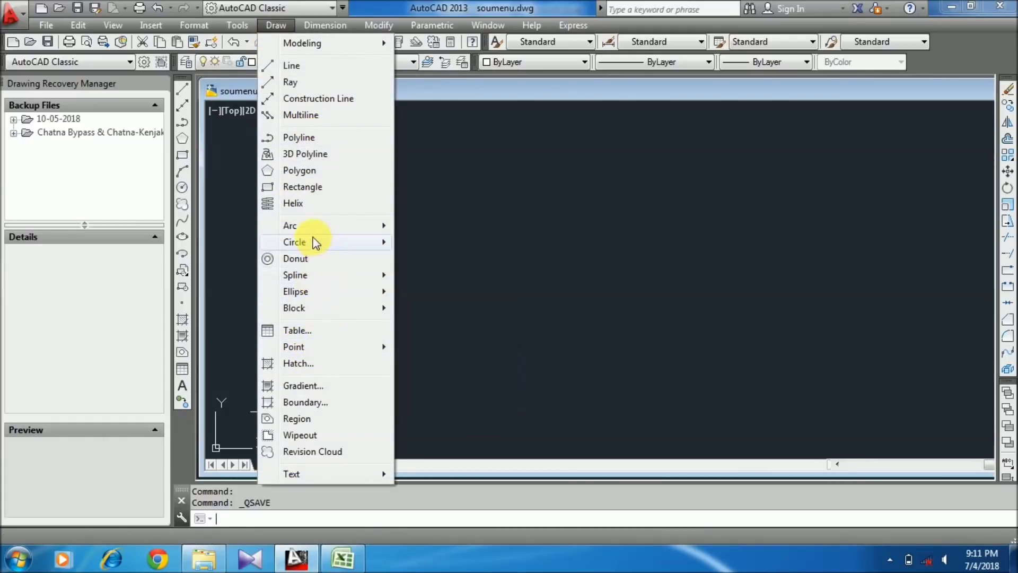
mouse_move(322, 346)
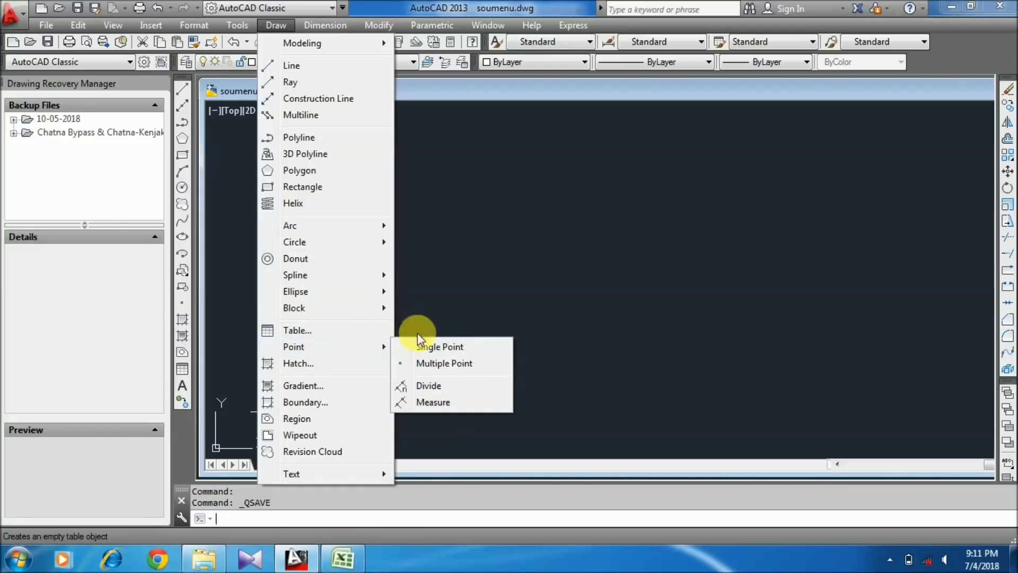
left_click(446, 363)
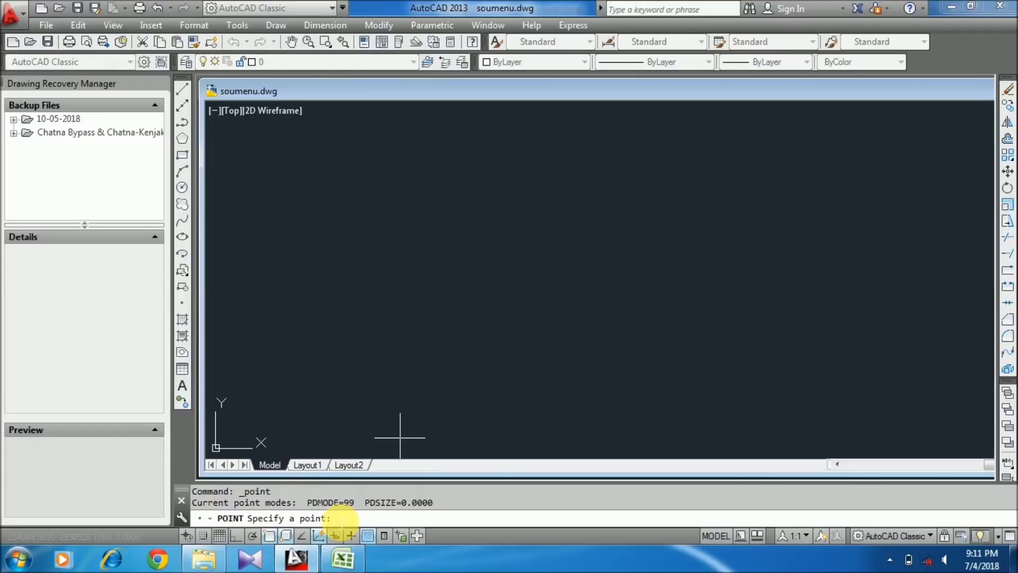
right_click(333, 515)
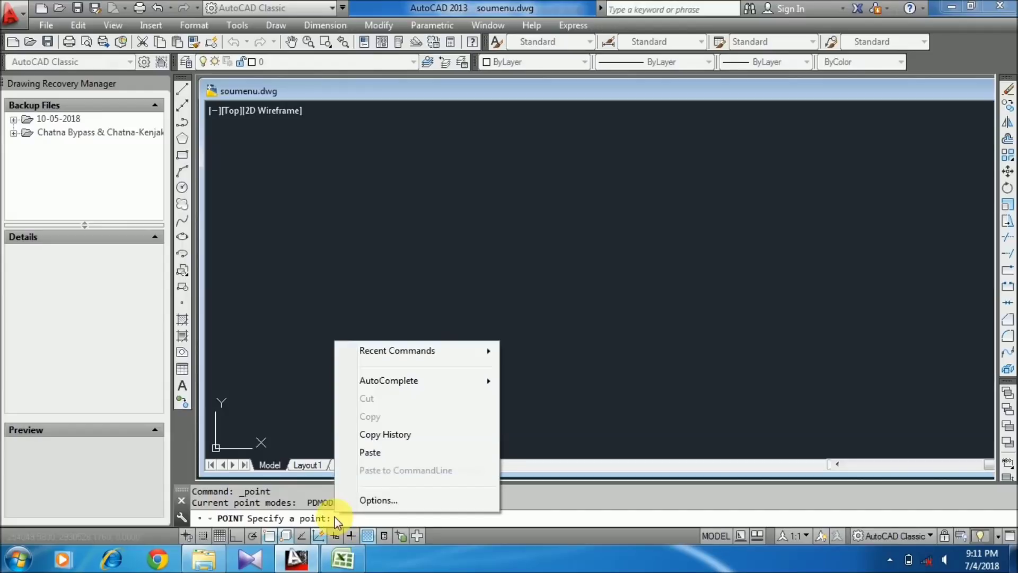
left_click(384, 453)
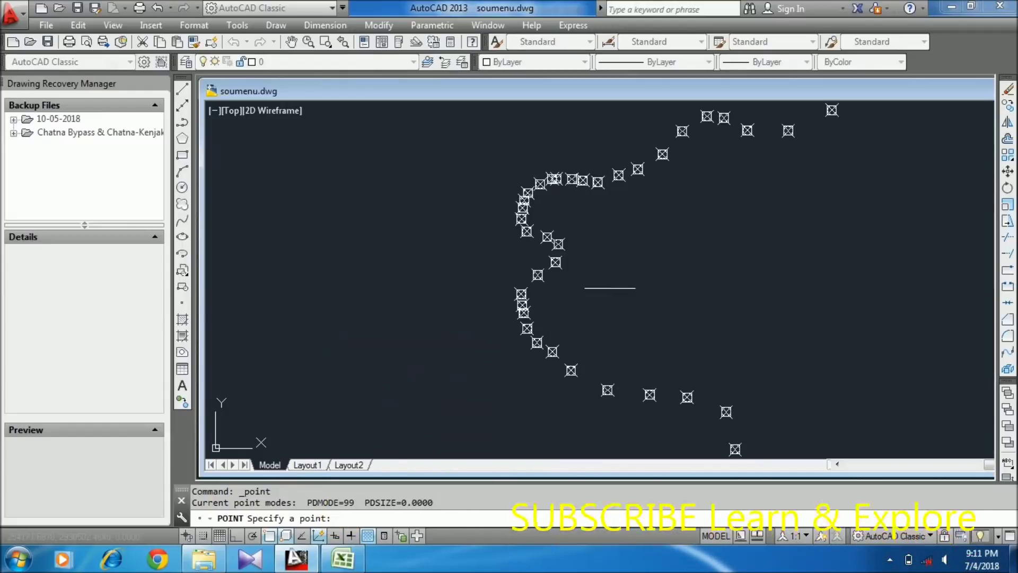
Step: Zoom in and out to inspect the pasted points, then cancel the POINT command
scroll(610, 288, "down", 2)
scroll(631, 325, "up", 1)
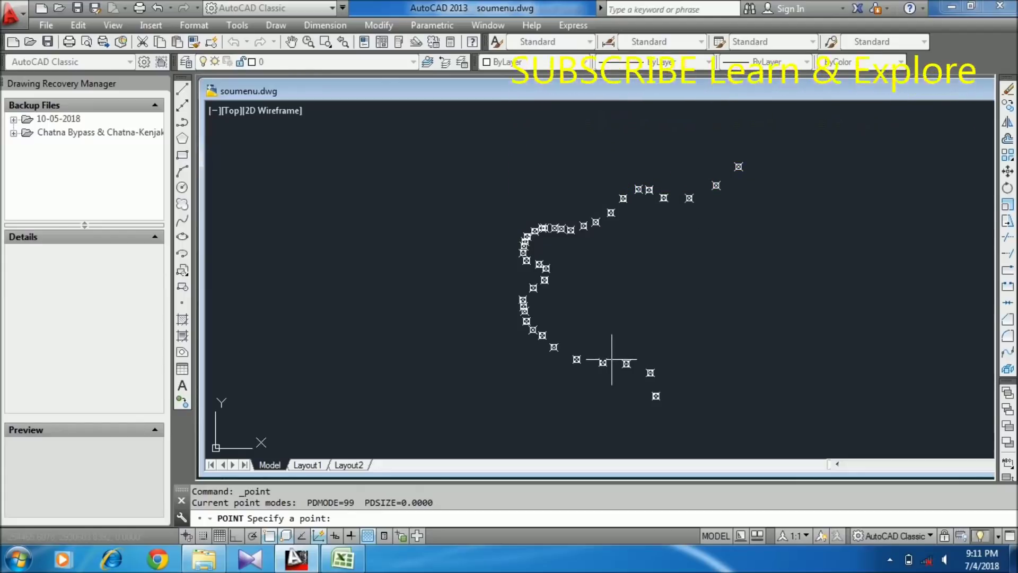
scroll(611, 360, "up", 2)
scroll(609, 362, "down", 2)
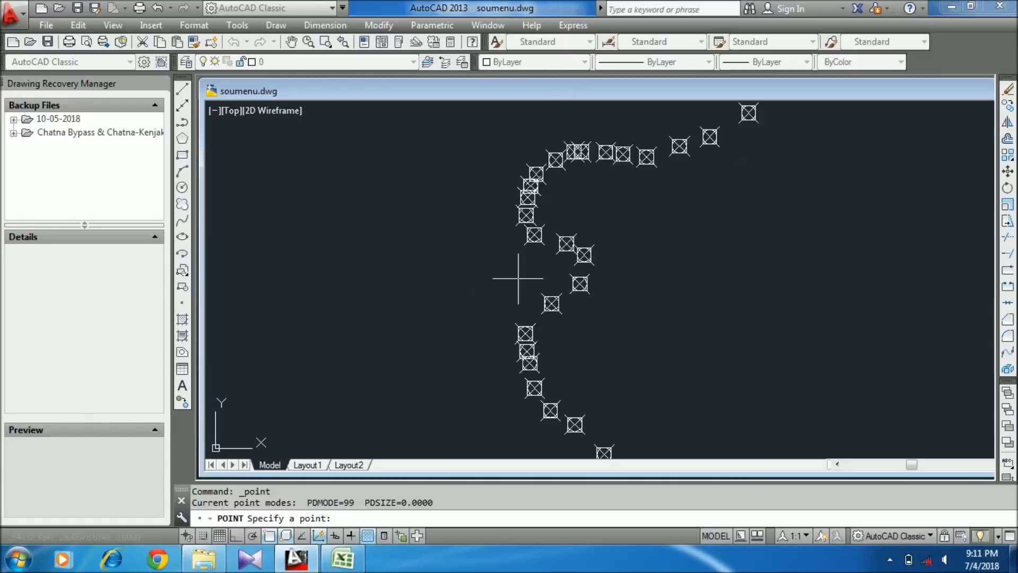
scroll(554, 320, "up", 1)
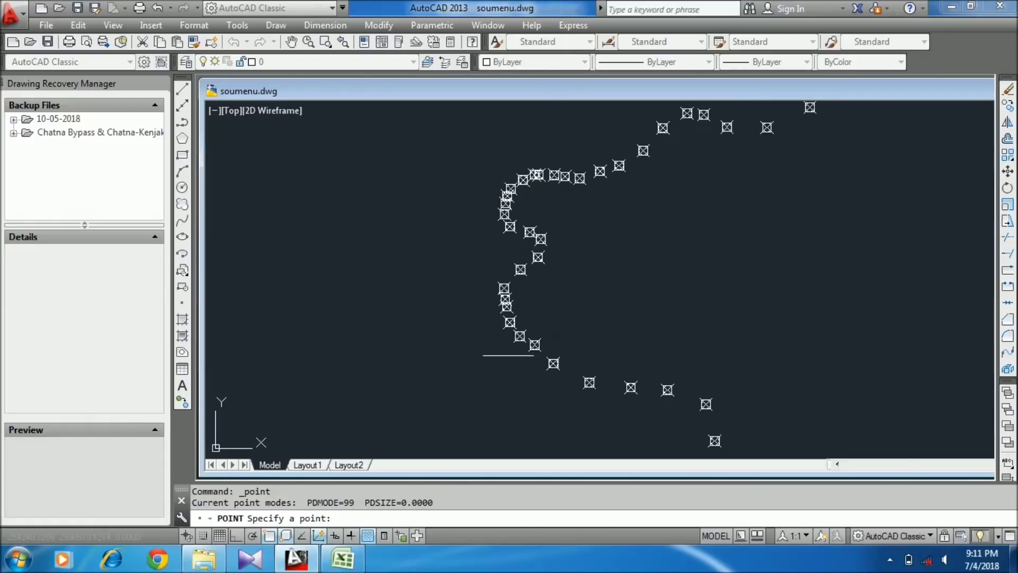
scroll(575, 296, "down", 1)
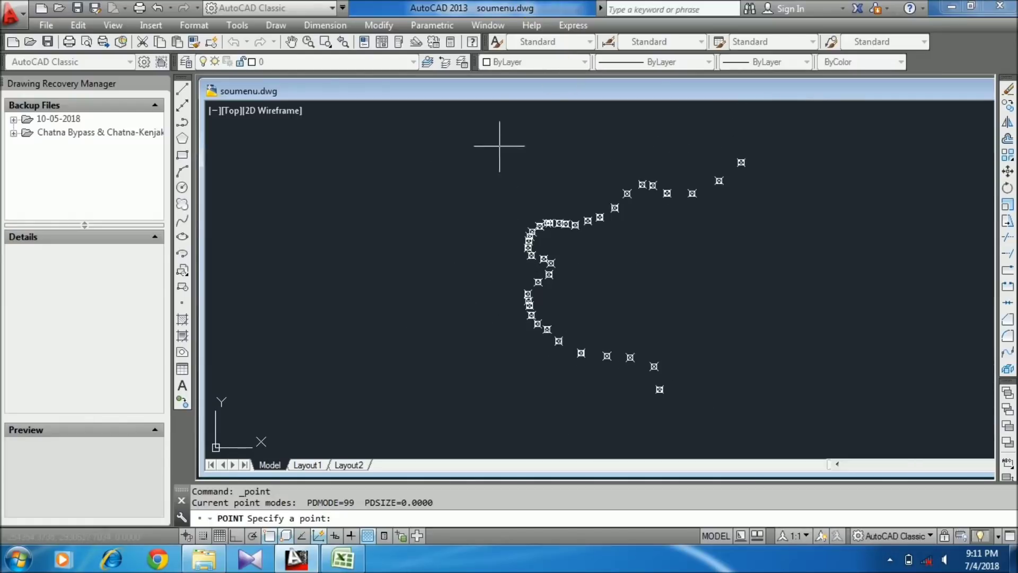
scroll(523, 255, "up", 3)
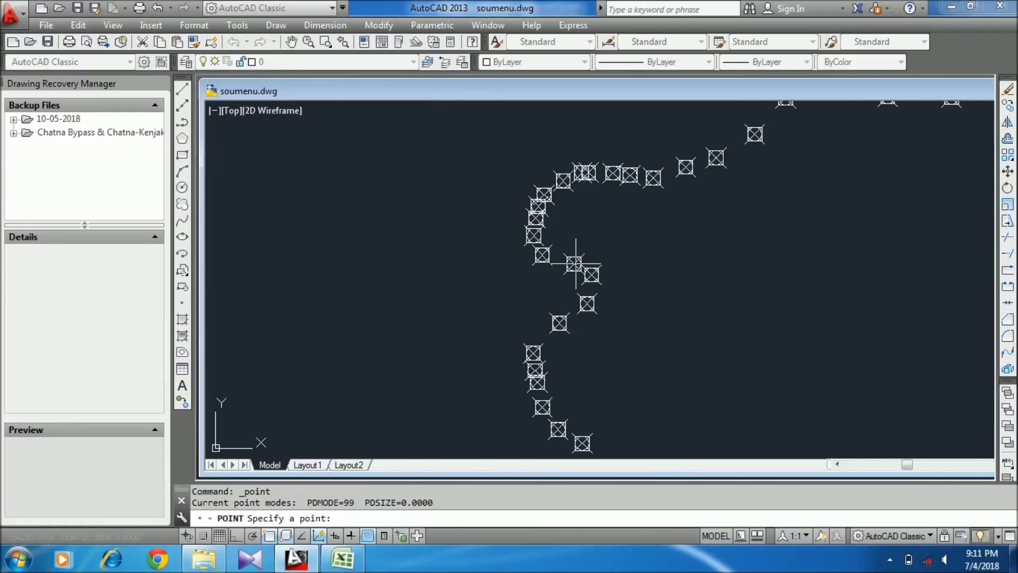
key("Escape")
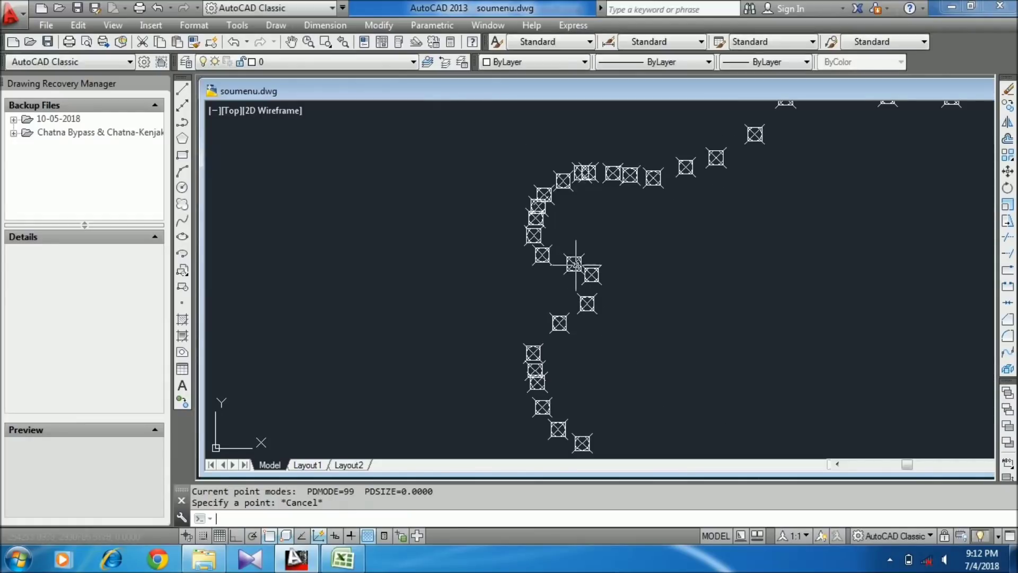
Step: Open Point Style, close it unchanged, and select one of the pasted points
left_click(191, 25)
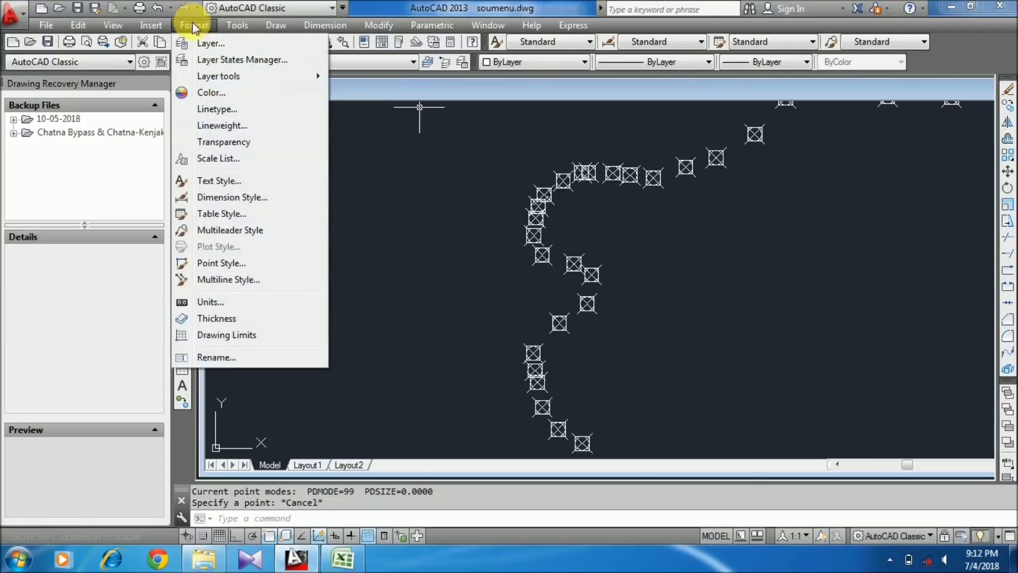
left_click(232, 264)
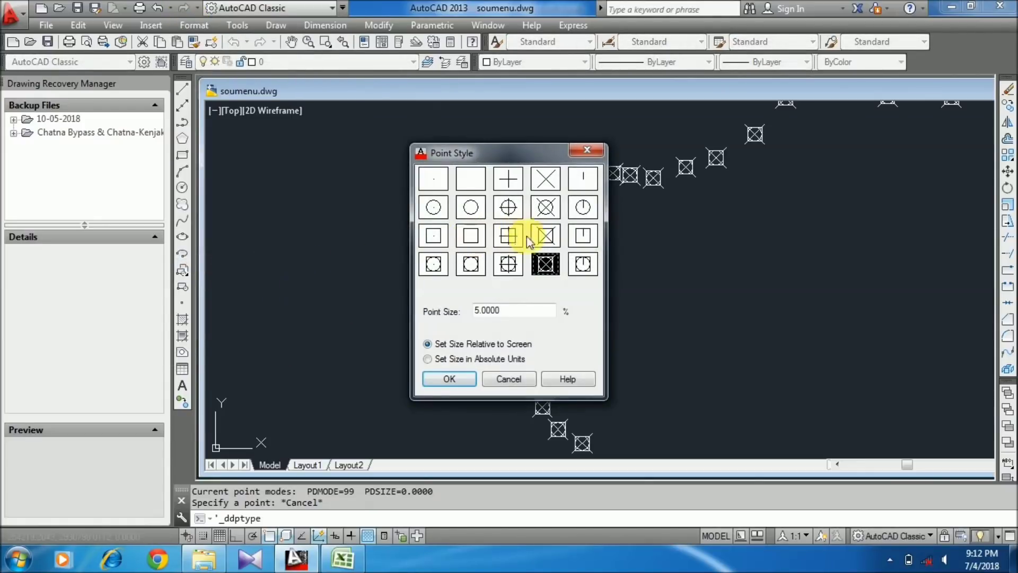
left_click(586, 152)
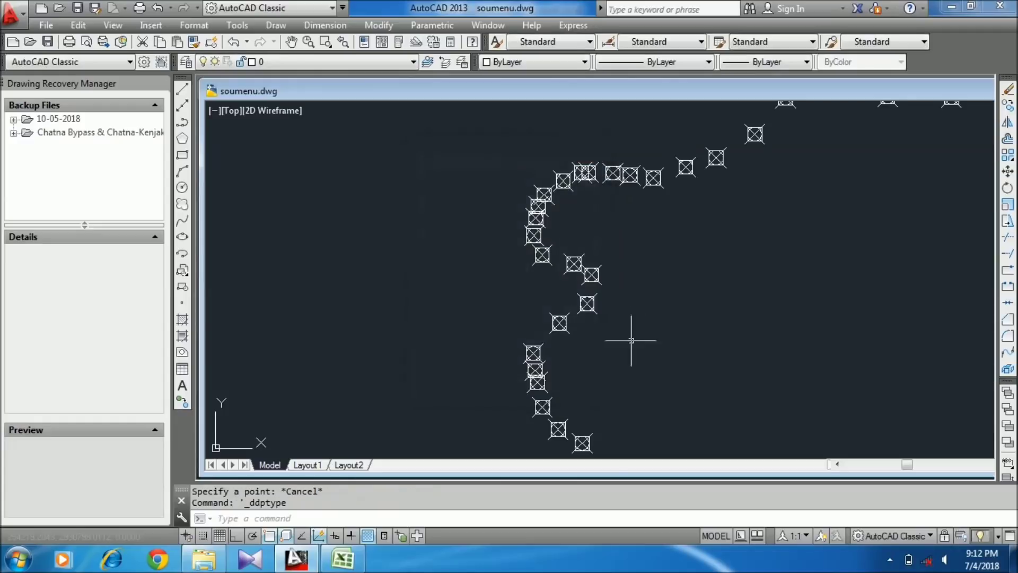
left_click(587, 303)
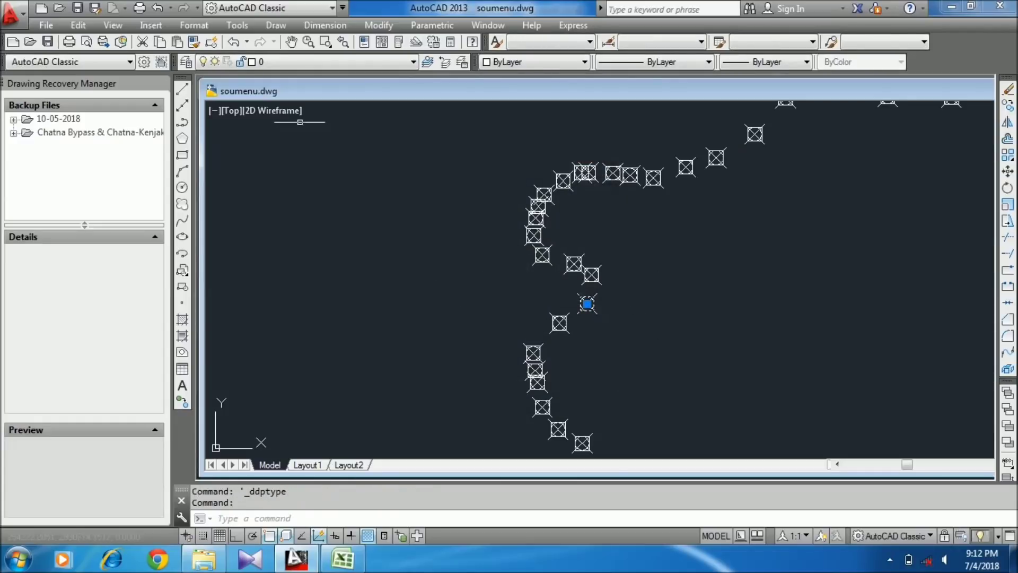
Step: Apply the circle-with-cross point style, then zoom and pan to frame the point trail
left_click(191, 26)
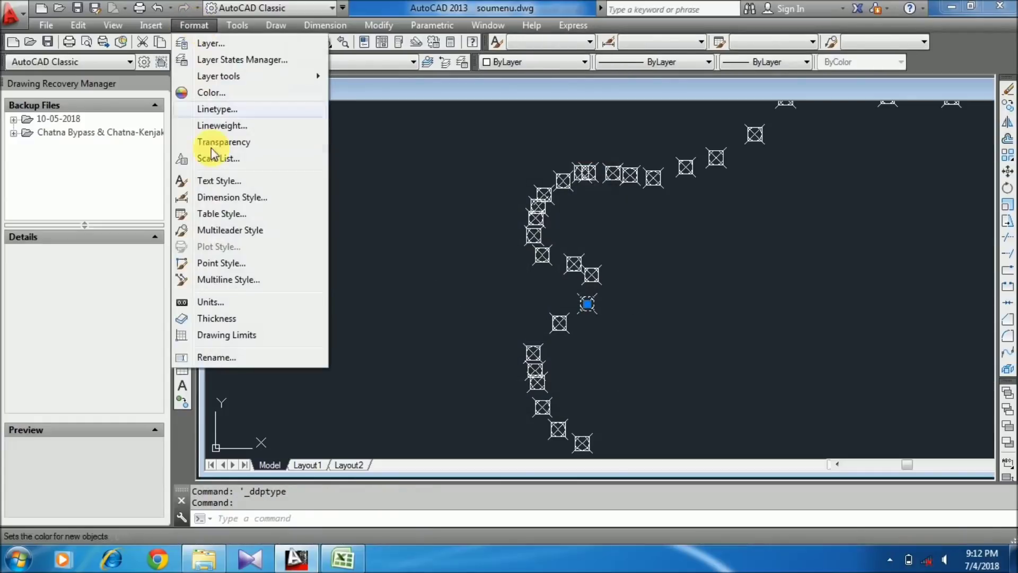
left_click(225, 259)
left_click(545, 211)
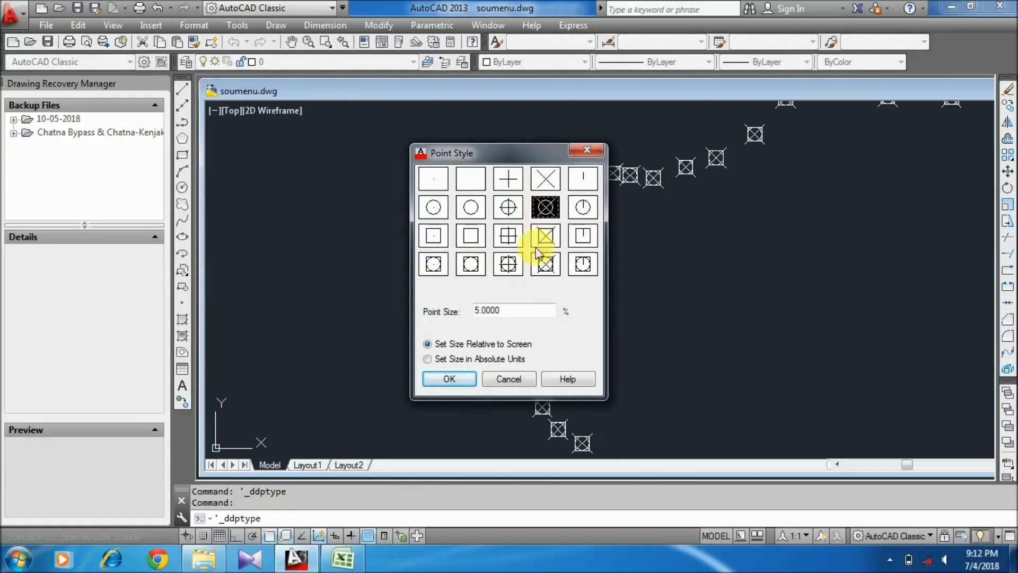
left_click(465, 385)
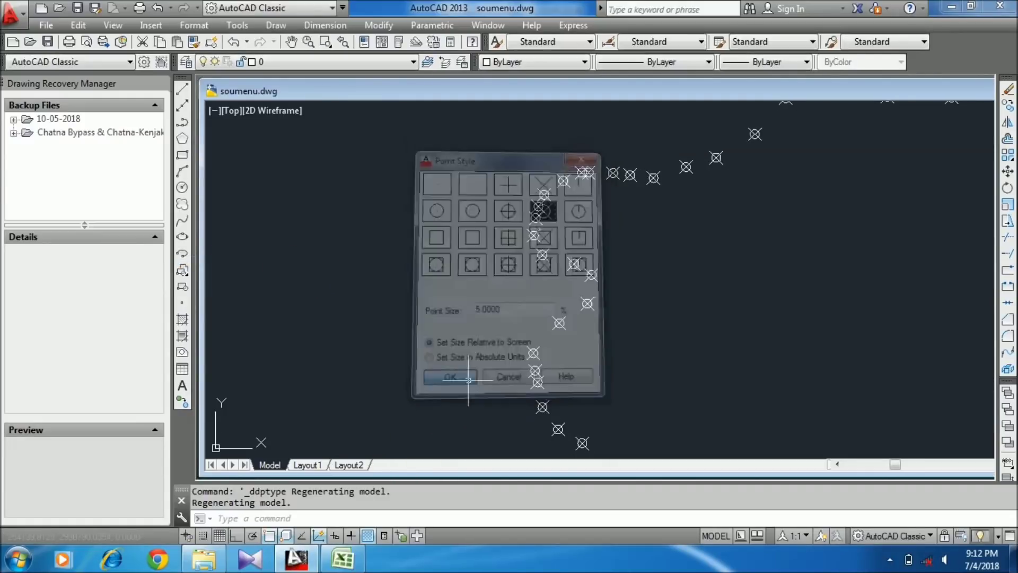
scroll(632, 206, "down", 2)
scroll(652, 215, "up", 2)
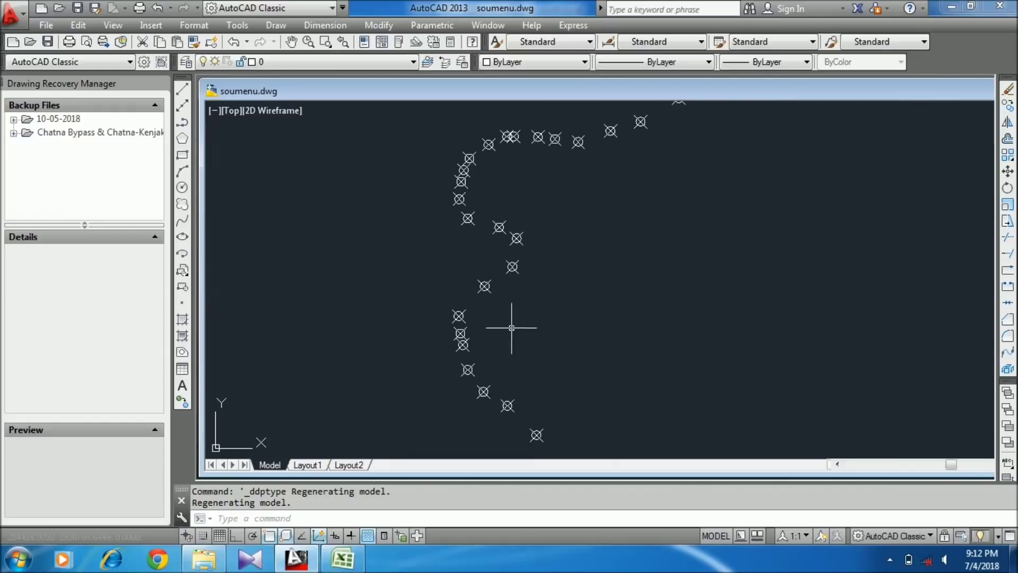
scroll(652, 227, "down", 3)
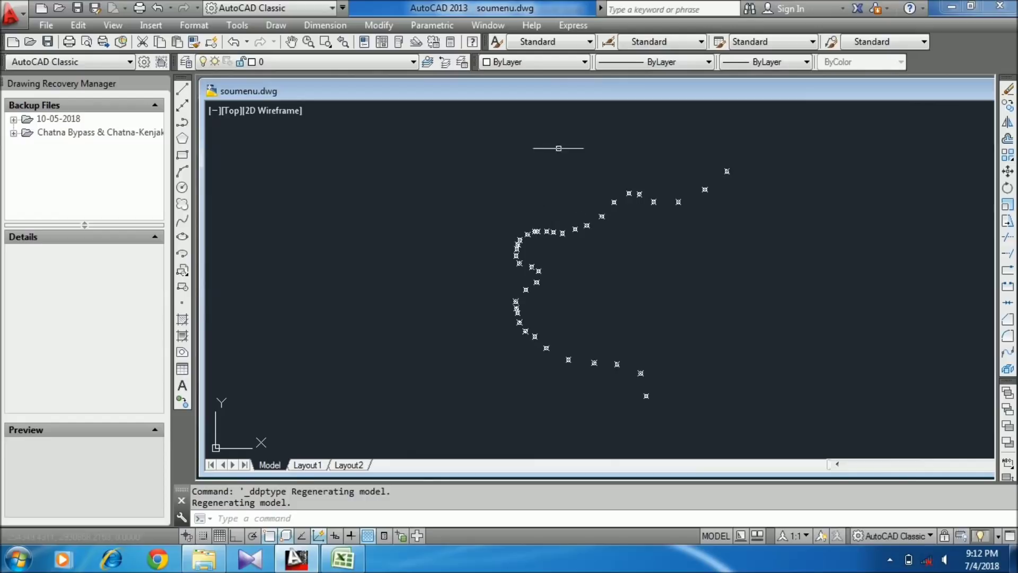
scroll(568, 191, "up", 4)
scroll(572, 201, "down", 4)
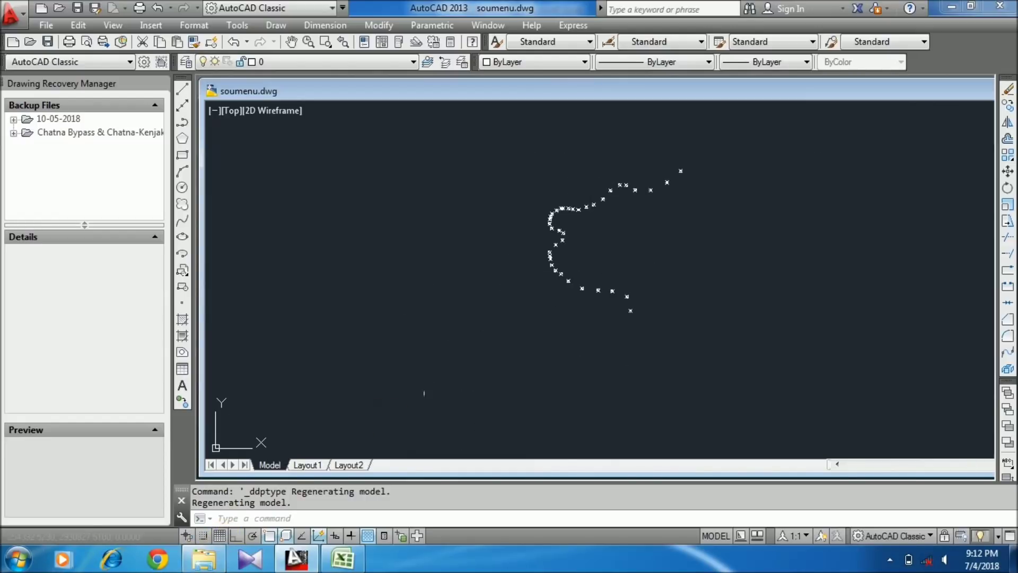
scroll(557, 318, "up", 3)
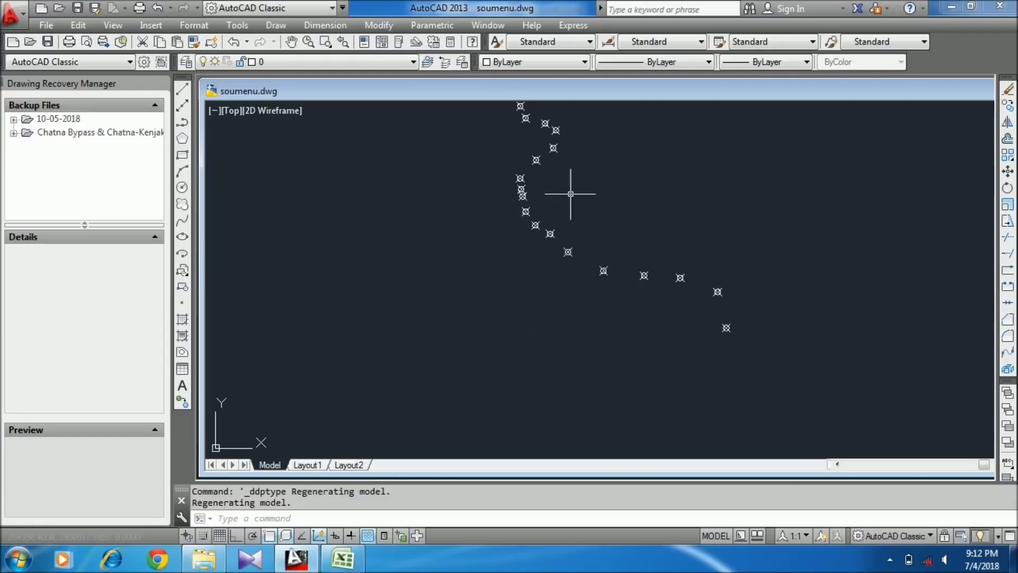
middle_click_drag(567, 193, 628, 391)
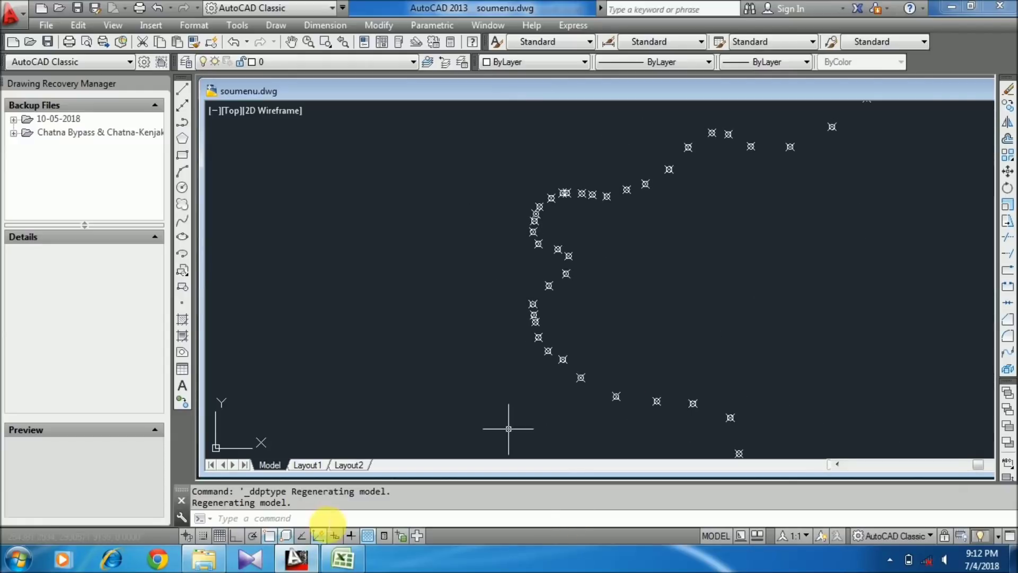
Step: Check the copied column F coordinates in Excel, then return to AutoCAD
mouse_move(352, 561)
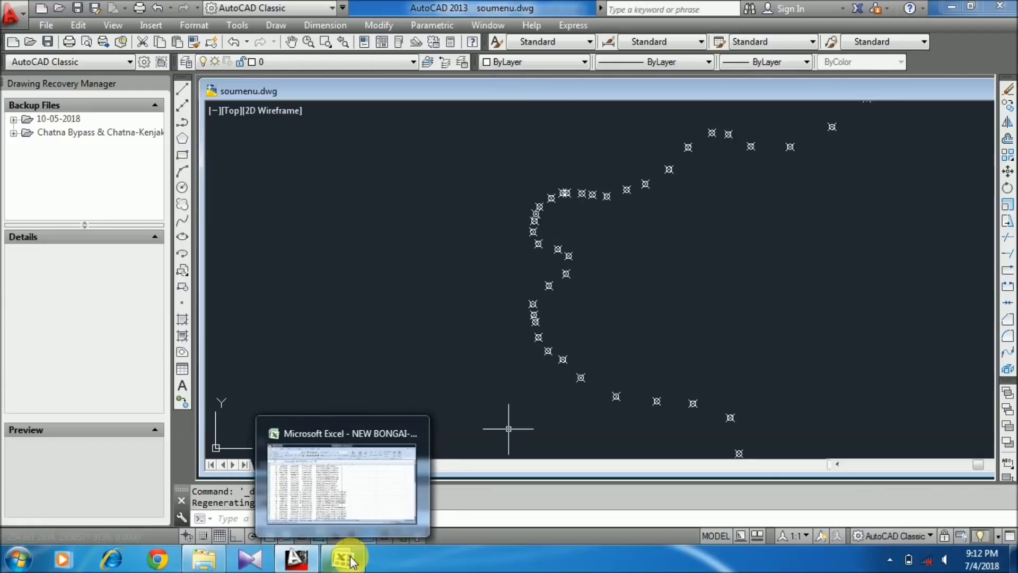
left_click(351, 560)
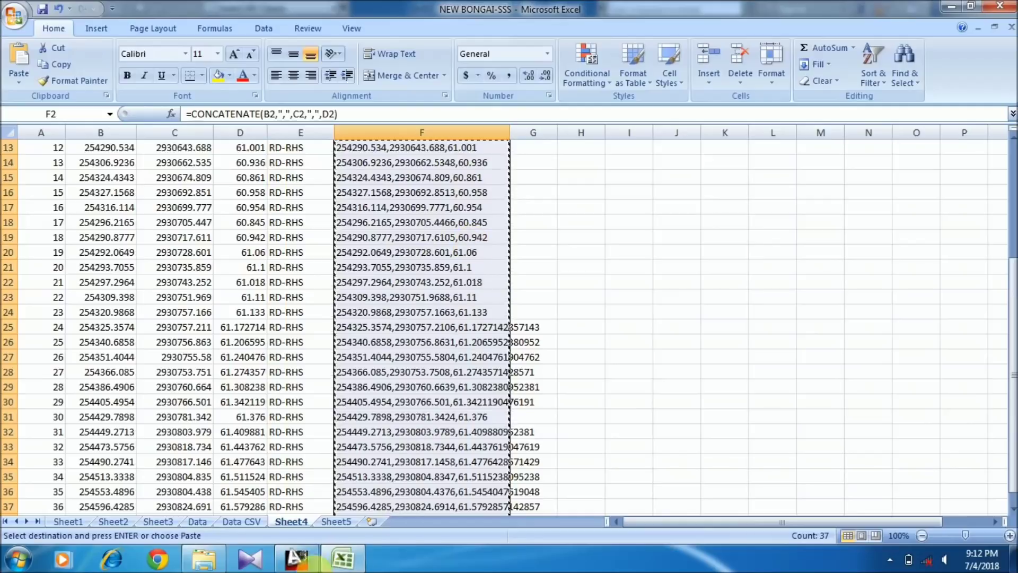
left_click(281, 562)
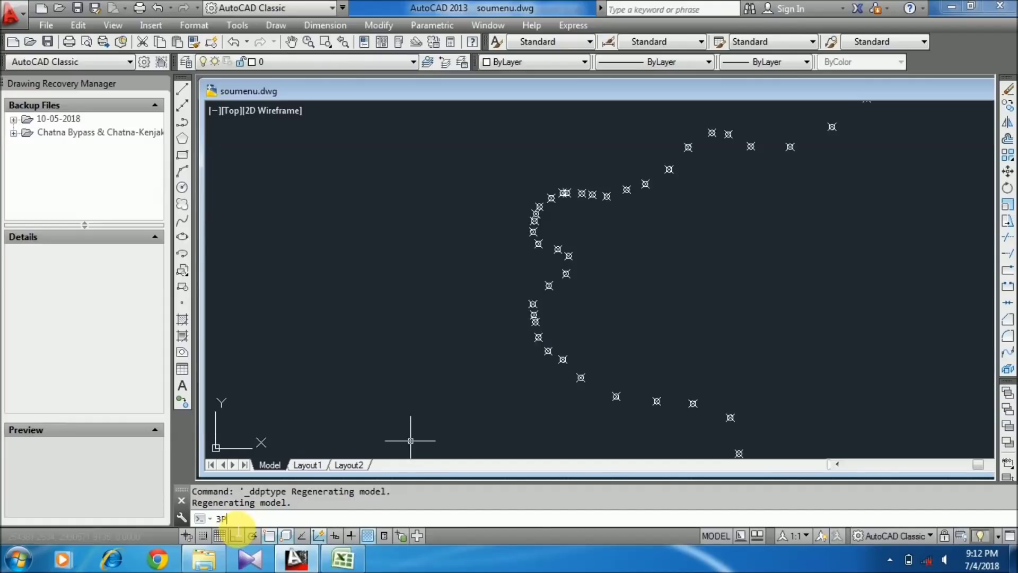
Step: Draw a 3D polyline by pasting the copied coordinates at the 3DPOLY prompt
key("Return")
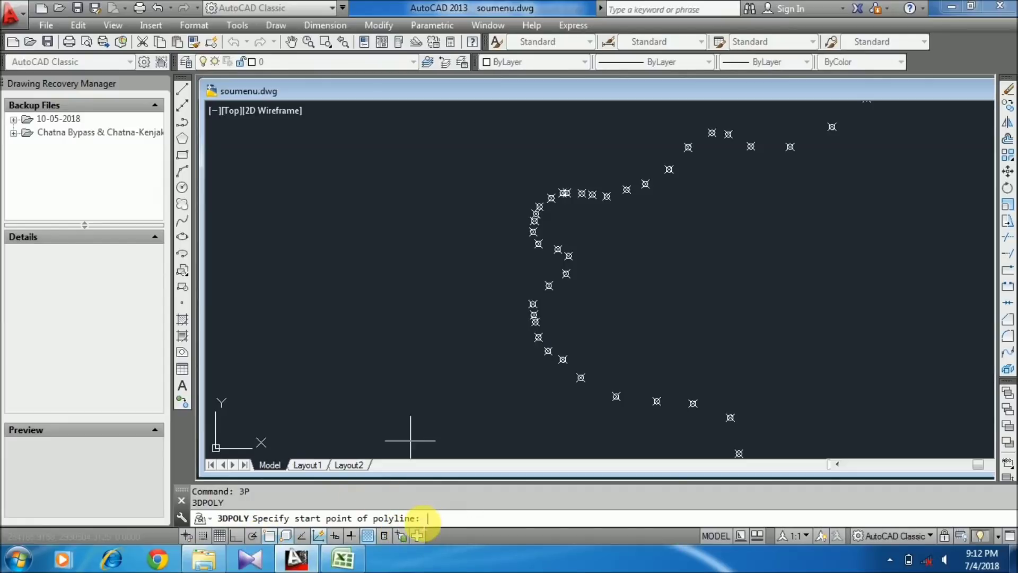
right_click(419, 519)
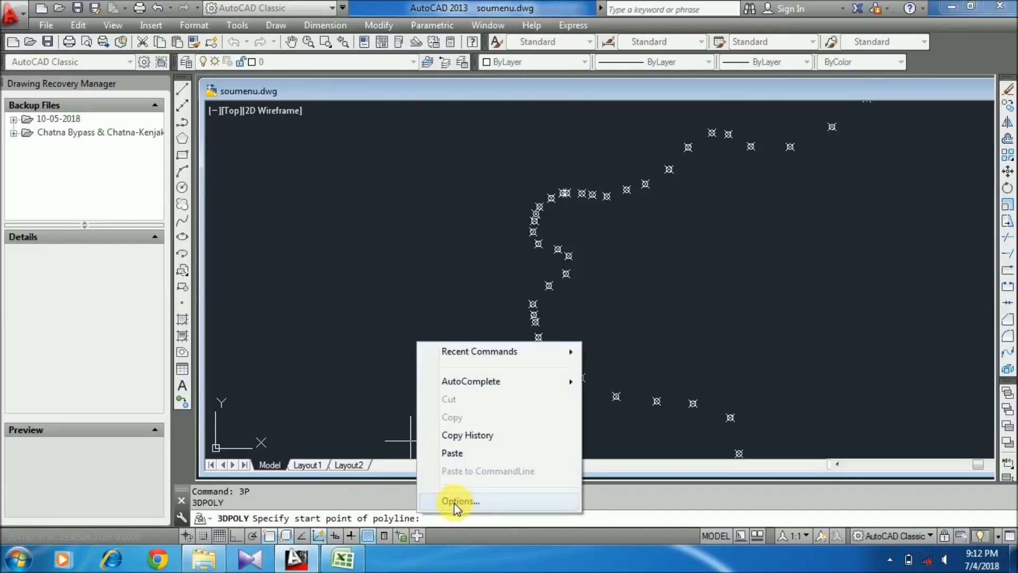
left_click(483, 454)
scroll(667, 331, "up", 2)
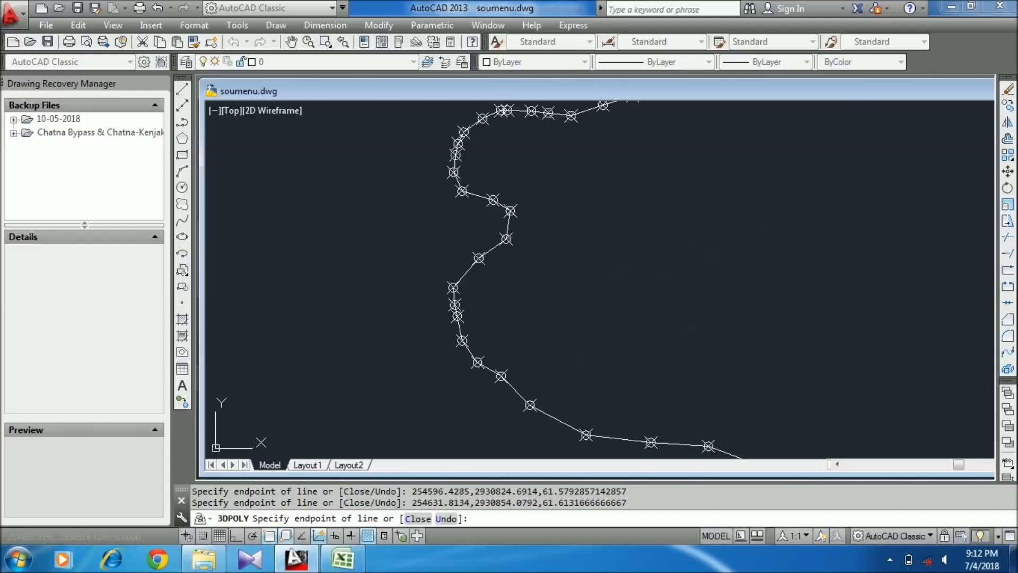
scroll(643, 386, "down", 3)
key("Return")
Step: Pan and zoom across the new polyline, then select everything with Ctrl+A
left_click(654, 532)
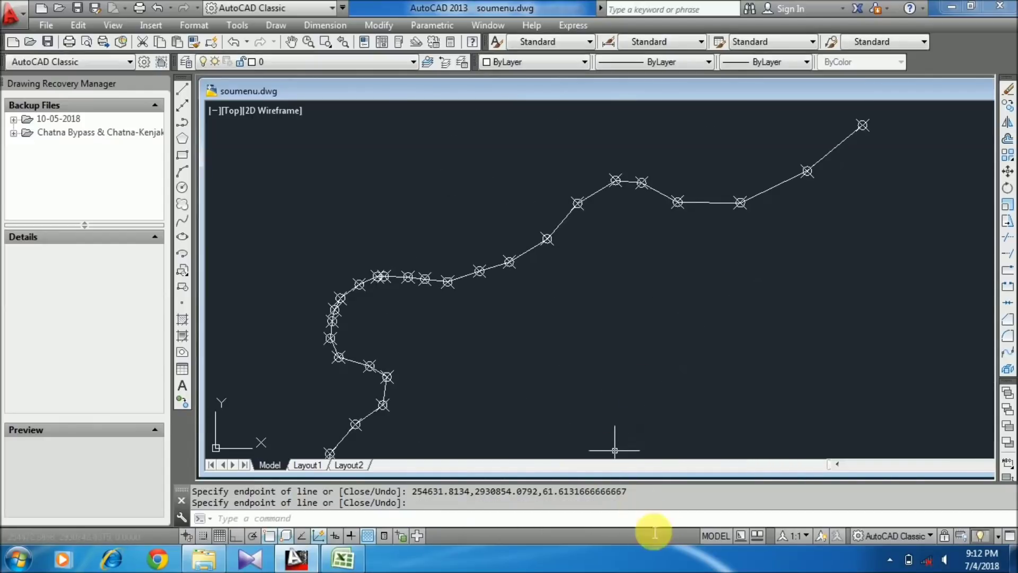
scroll(661, 332, "down", 3)
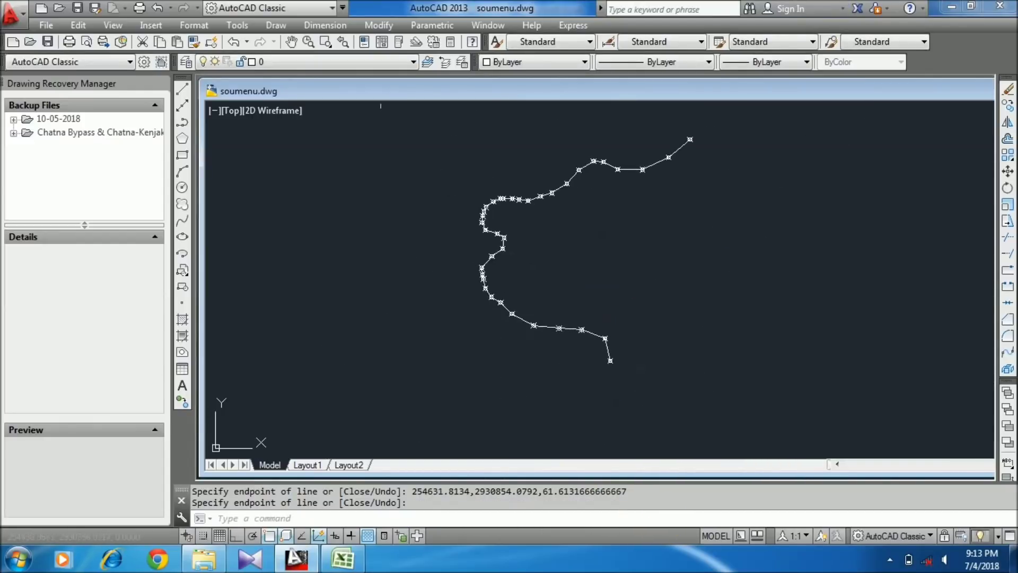
scroll(380, 105, "up", 4)
mouse_move(659, 275)
middle_mouse_down()
mouse_move(448, 161)
mouse_move(500, 237)
middle_mouse_up()
scroll(591, 230, "down", 1)
scroll(742, 296, "down", 3)
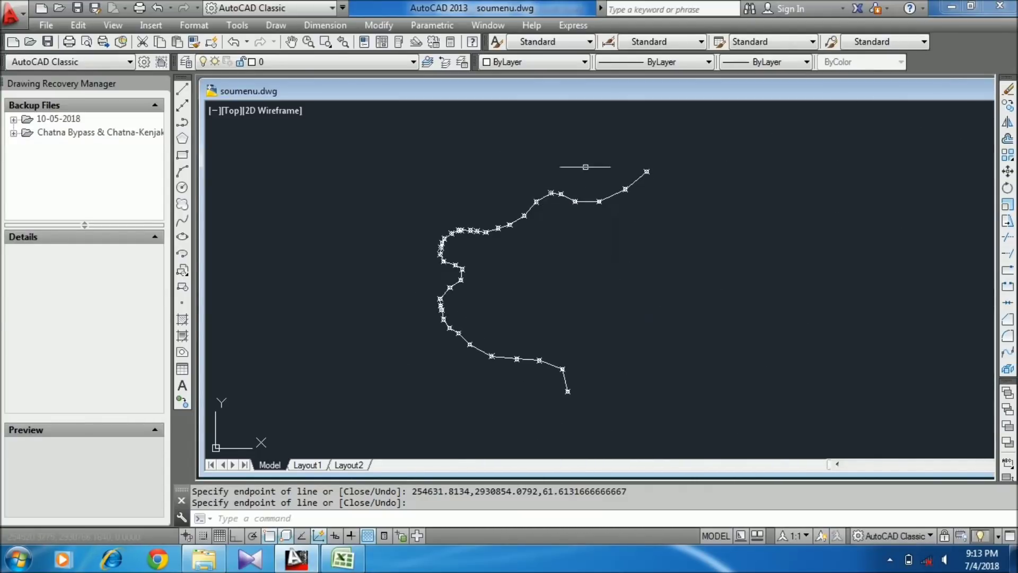
scroll(570, 192, "up", 5)
key("Return")
key("ctrl+a")
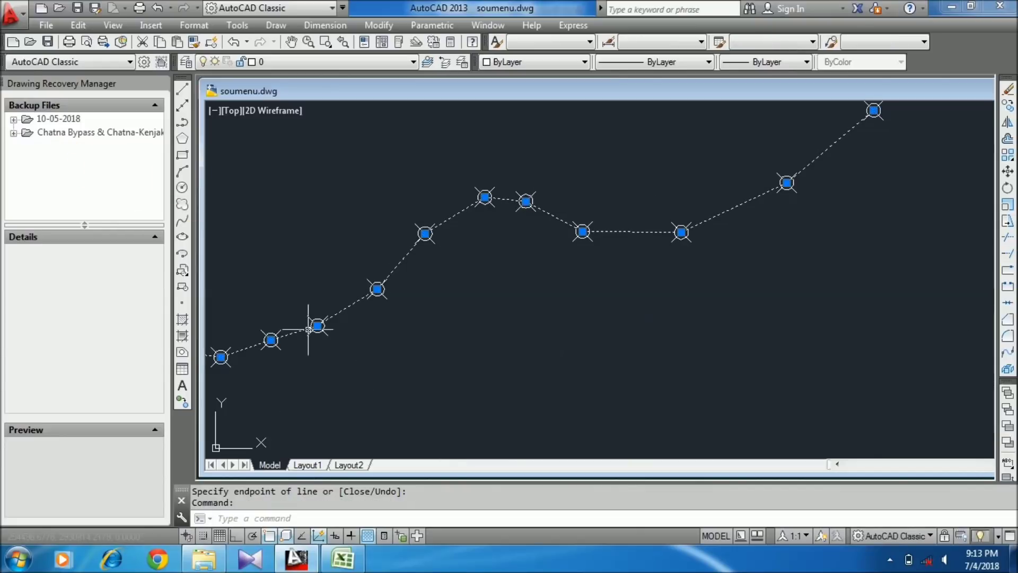
Step: Open the polyline's Properties and step the Current Vertex through vertices 4 to 7
key("ctrl+1")
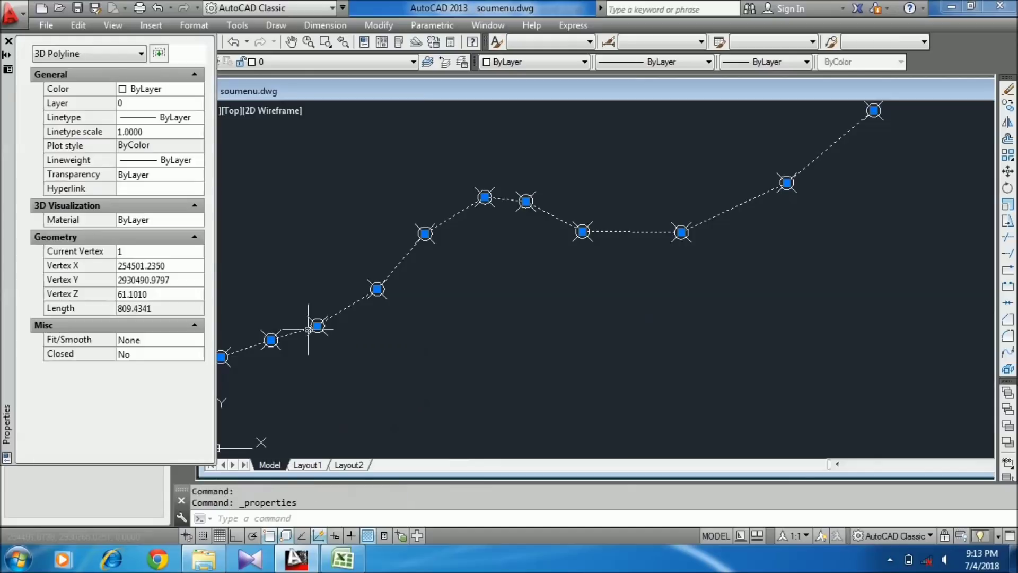
left_click(156, 251)
left_click(197, 251)
left_click(197, 251)
left_click(197, 251)
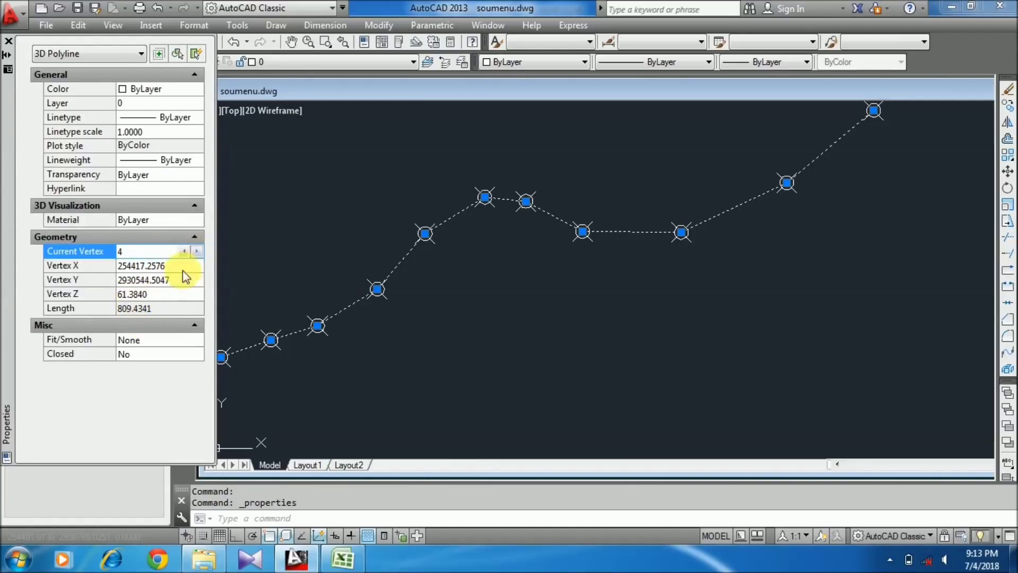
left_click(199, 252)
scroll(442, 249, "down", 4)
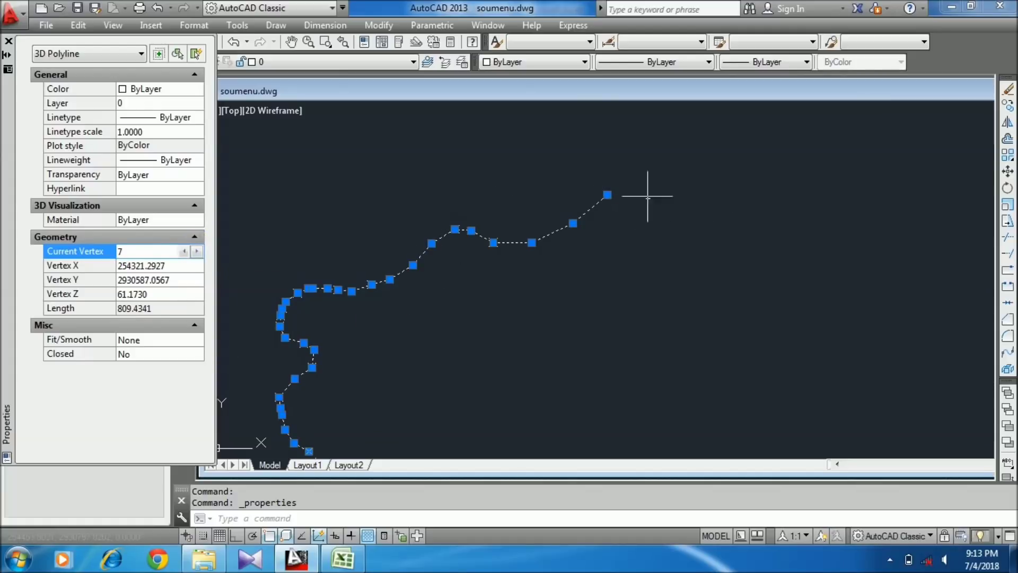
scroll(495, 228, "down", 4)
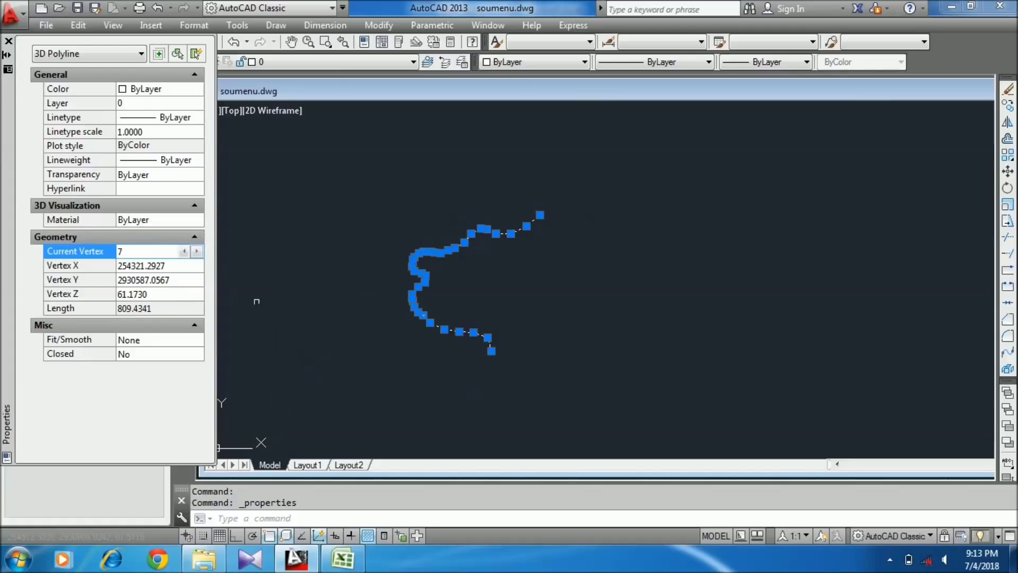
Step: Step back to vertex 3, then forward to vertex 5, reading each vertex's X, Y, Z
left_click(184, 252)
left_click(186, 252)
scroll(450, 345, "up", 6)
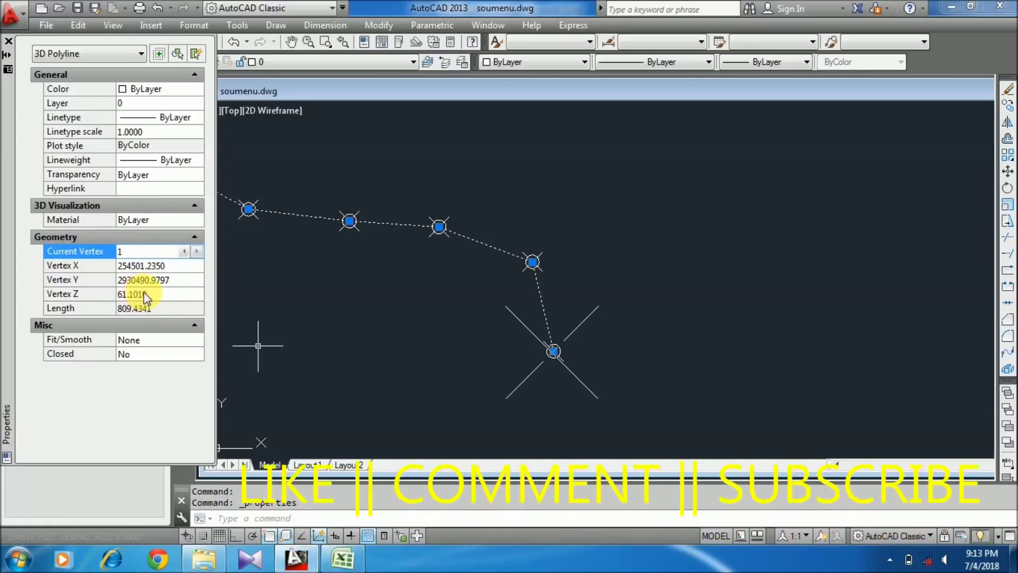
left_click(196, 251)
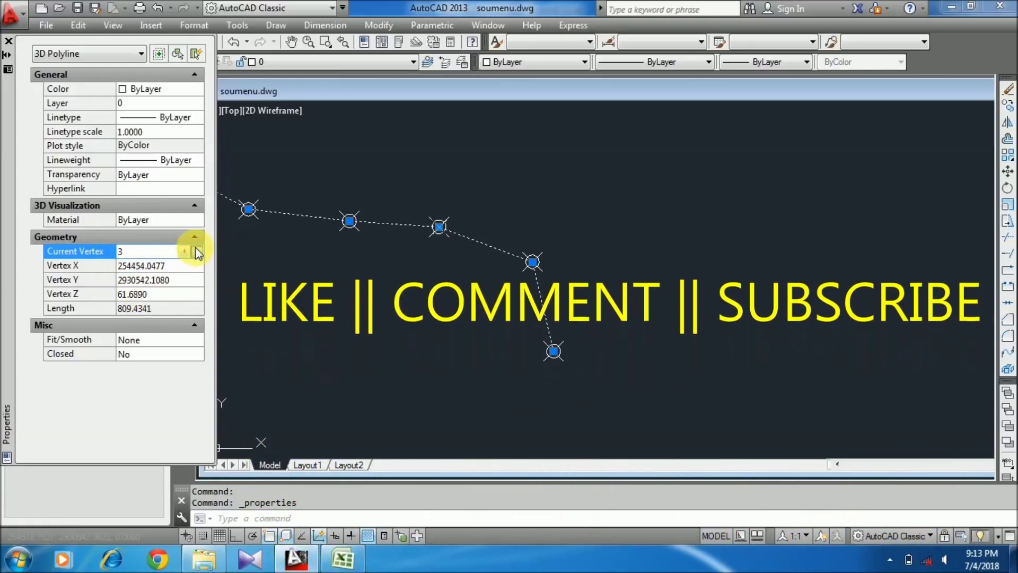
left_click(196, 251)
left_click(196, 251)
left_click(196, 251)
left_click(196, 251)
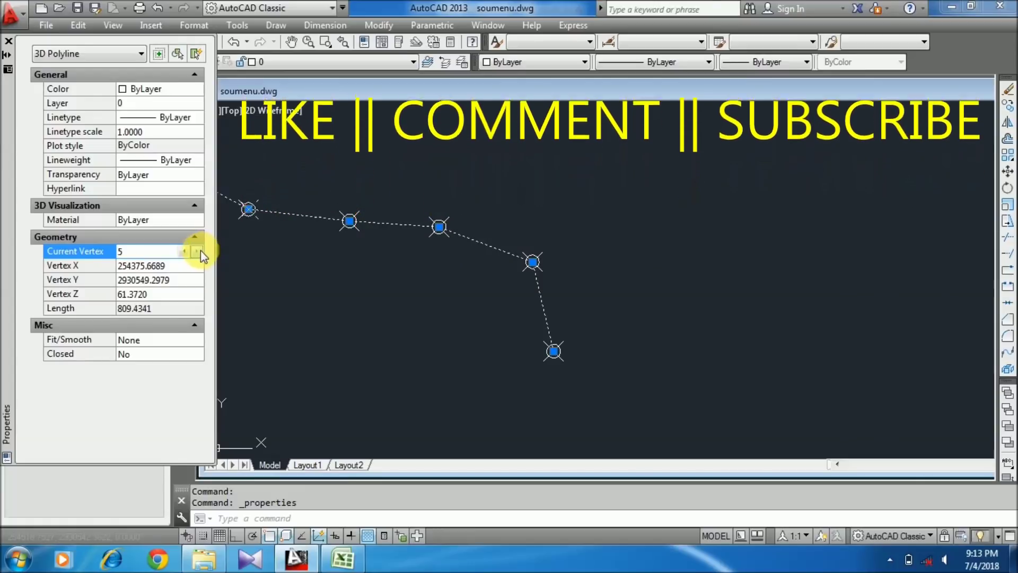
middle_click_drag(499, 358, 695, 445)
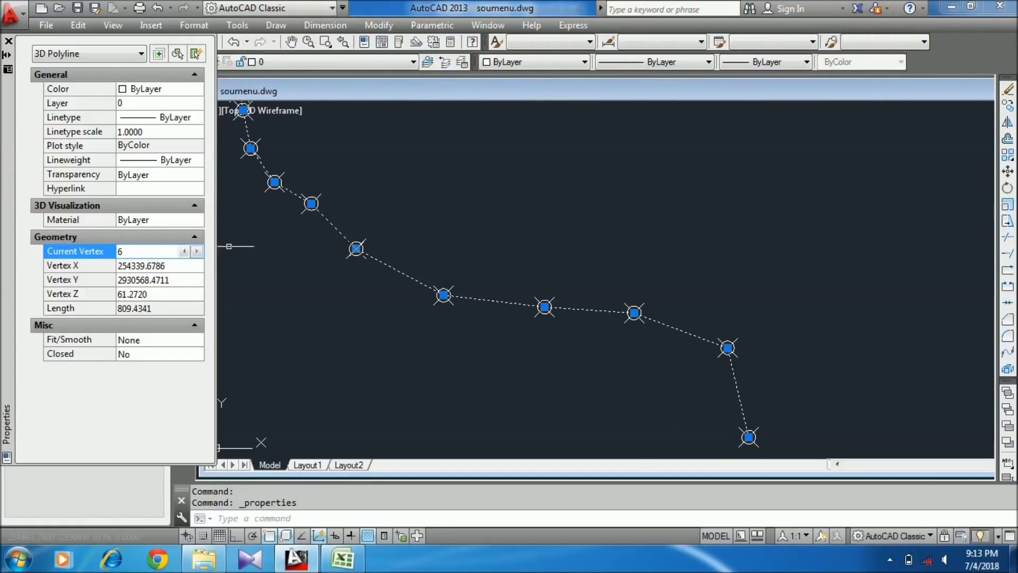